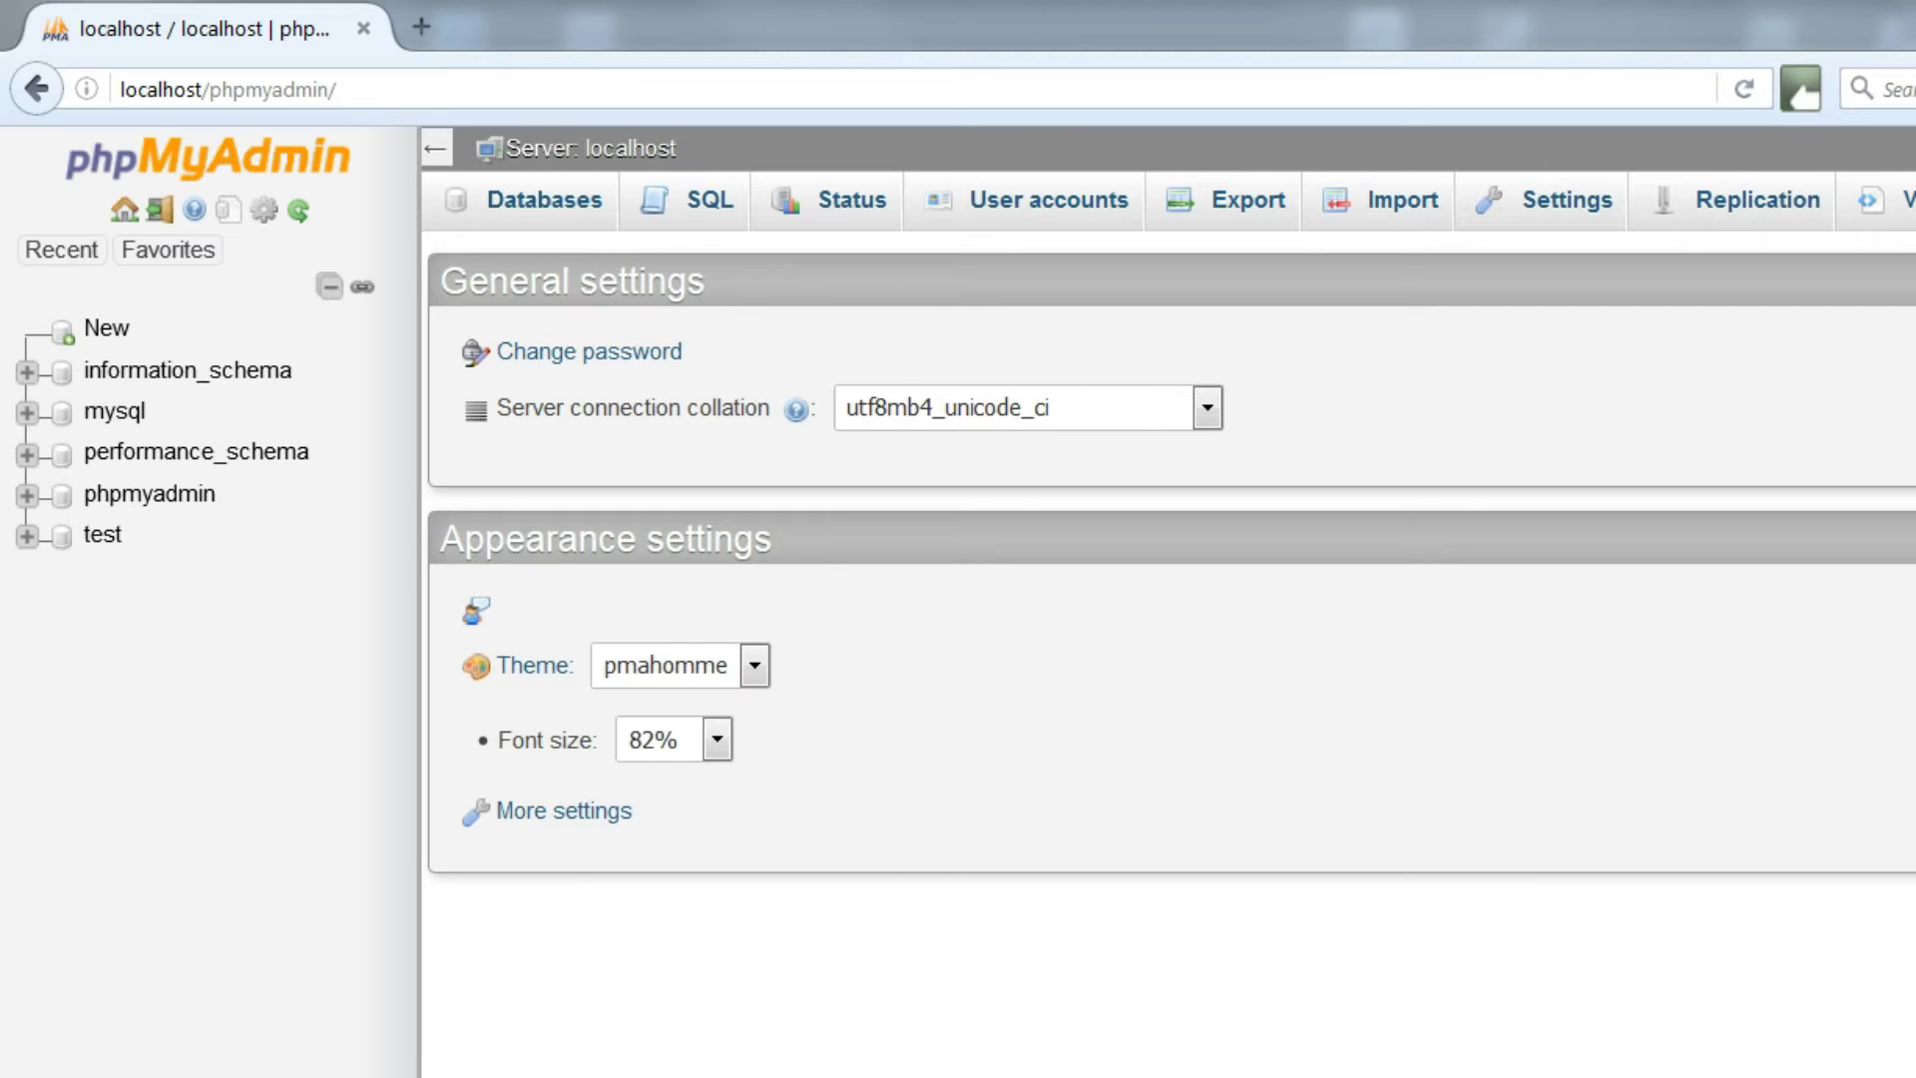
# - Run an SQL query creating database sales with default character set utf8mb4 and default collation utf8mb4_unicode_ci
pyautogui.click(723, 219)
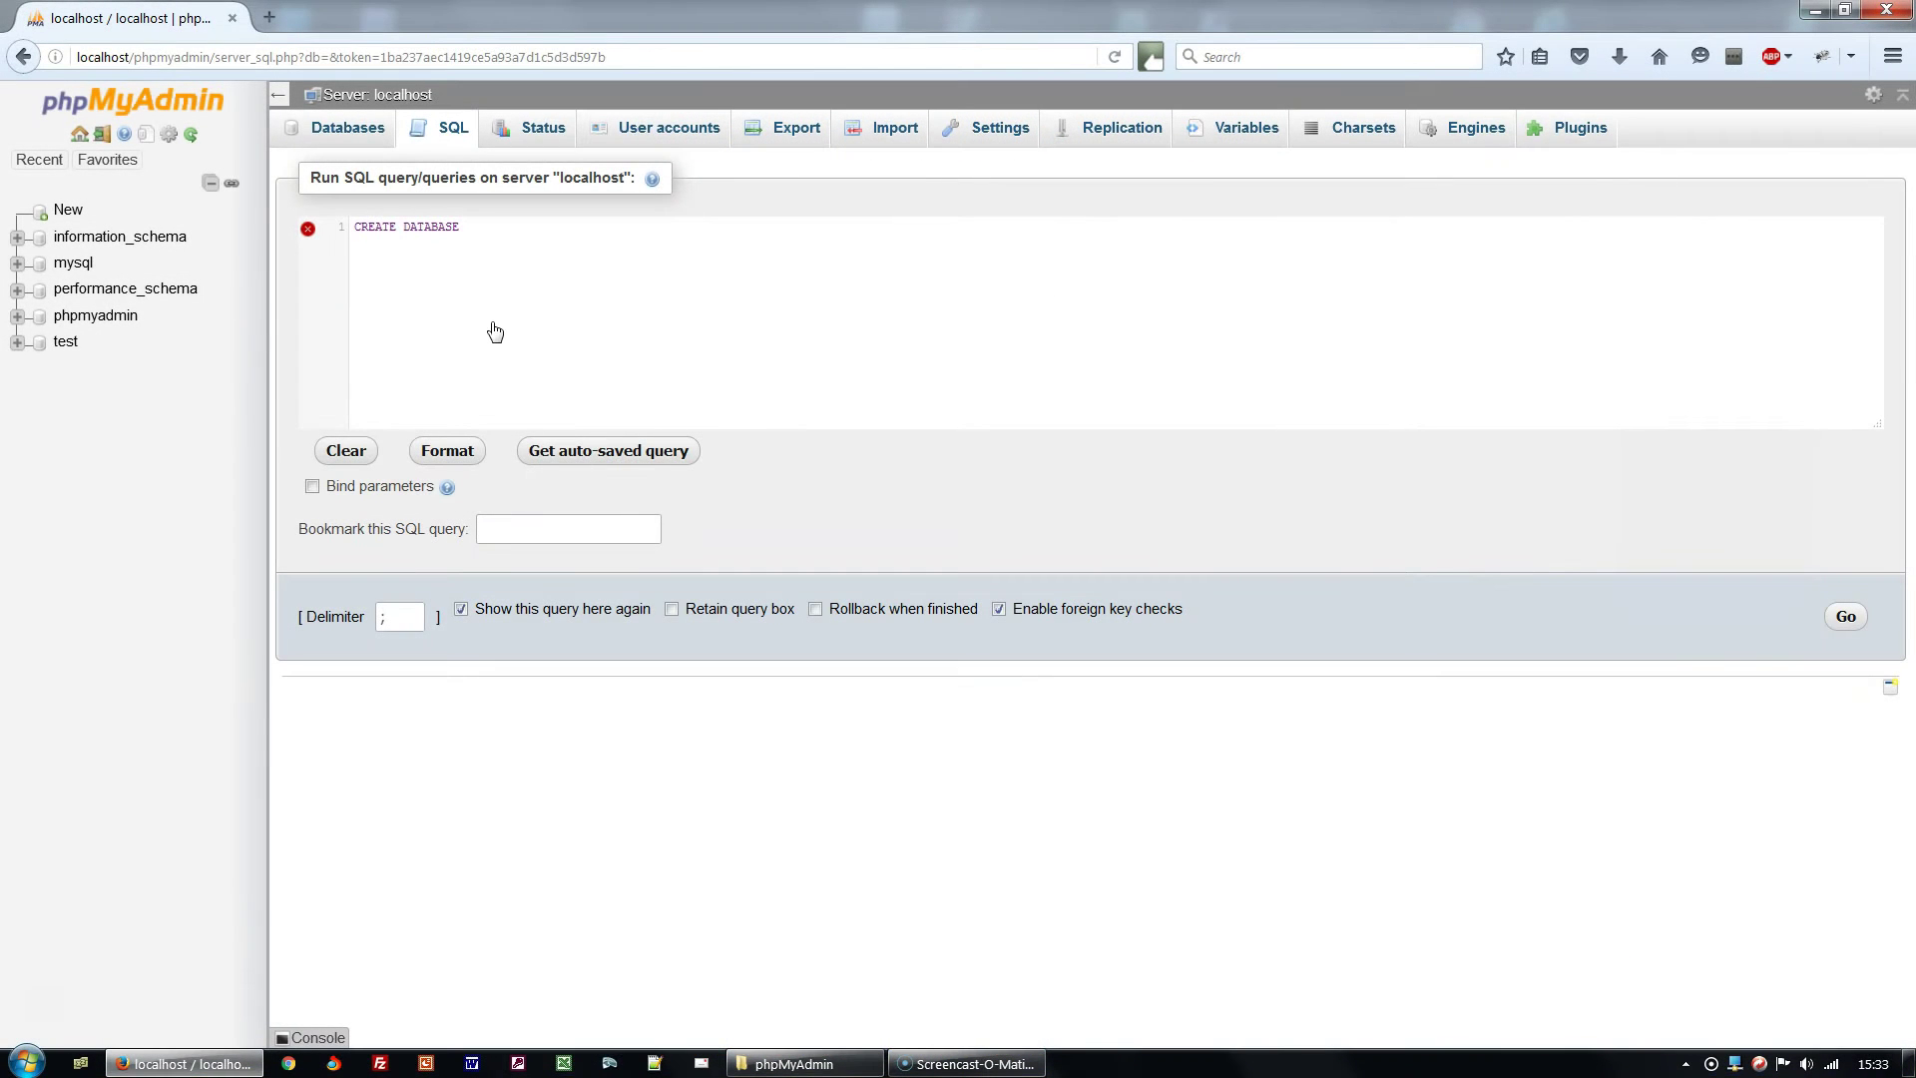
pyautogui.write('sales DEFAULT CHARACTER SET')
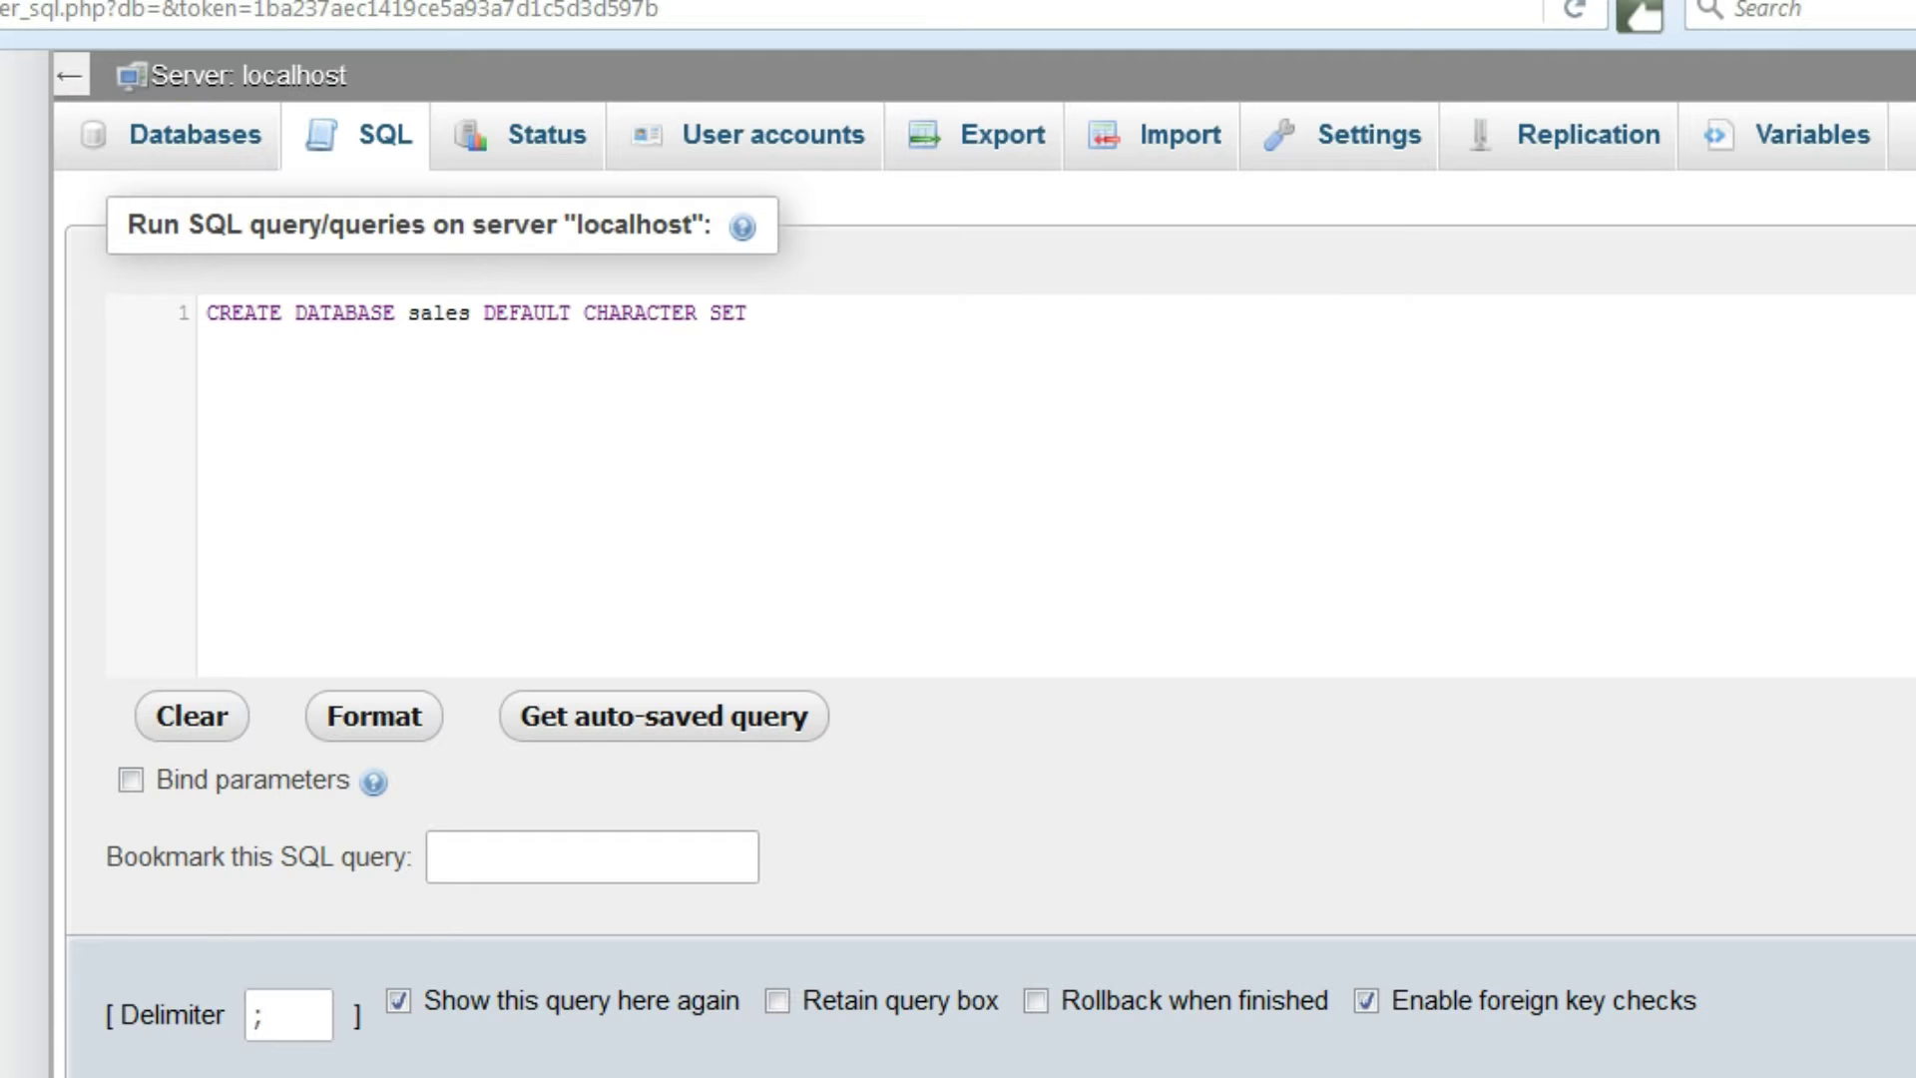
pyautogui.write('u')
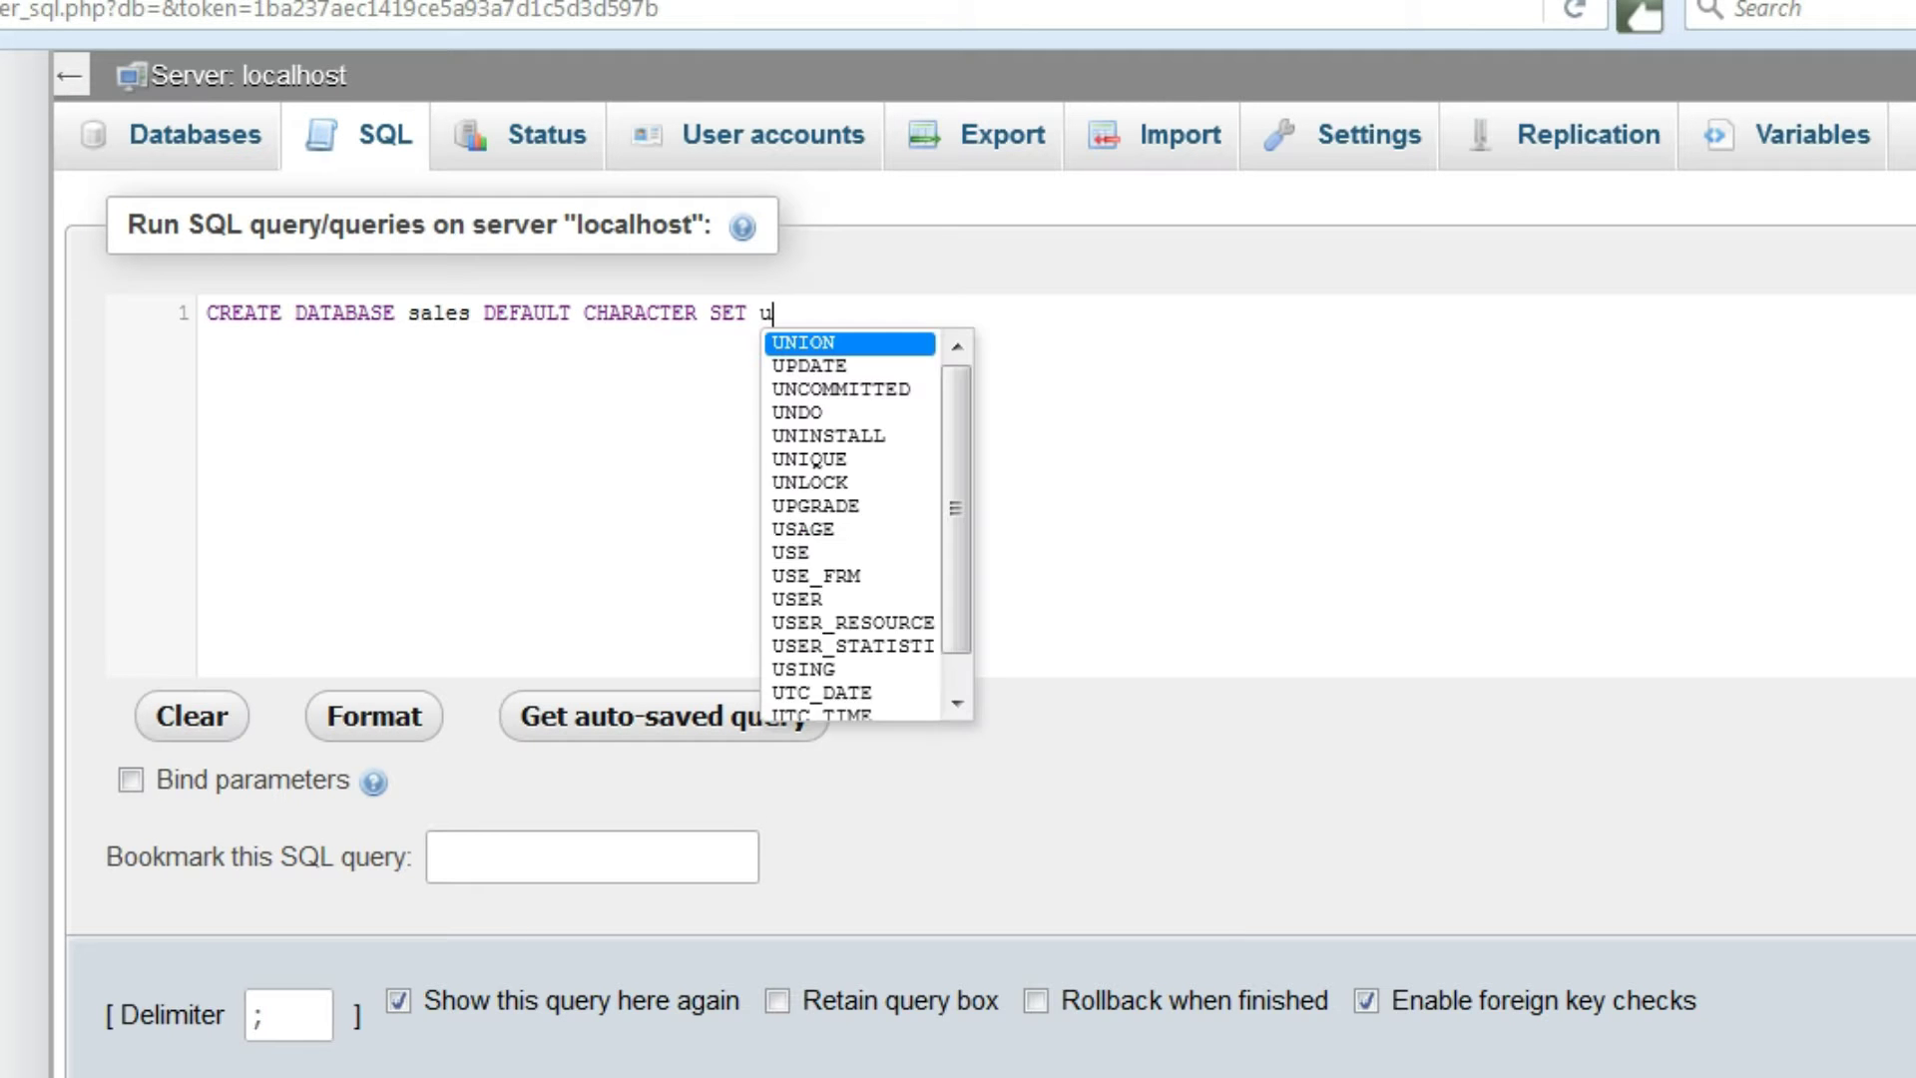
pyautogui.write('tf8')
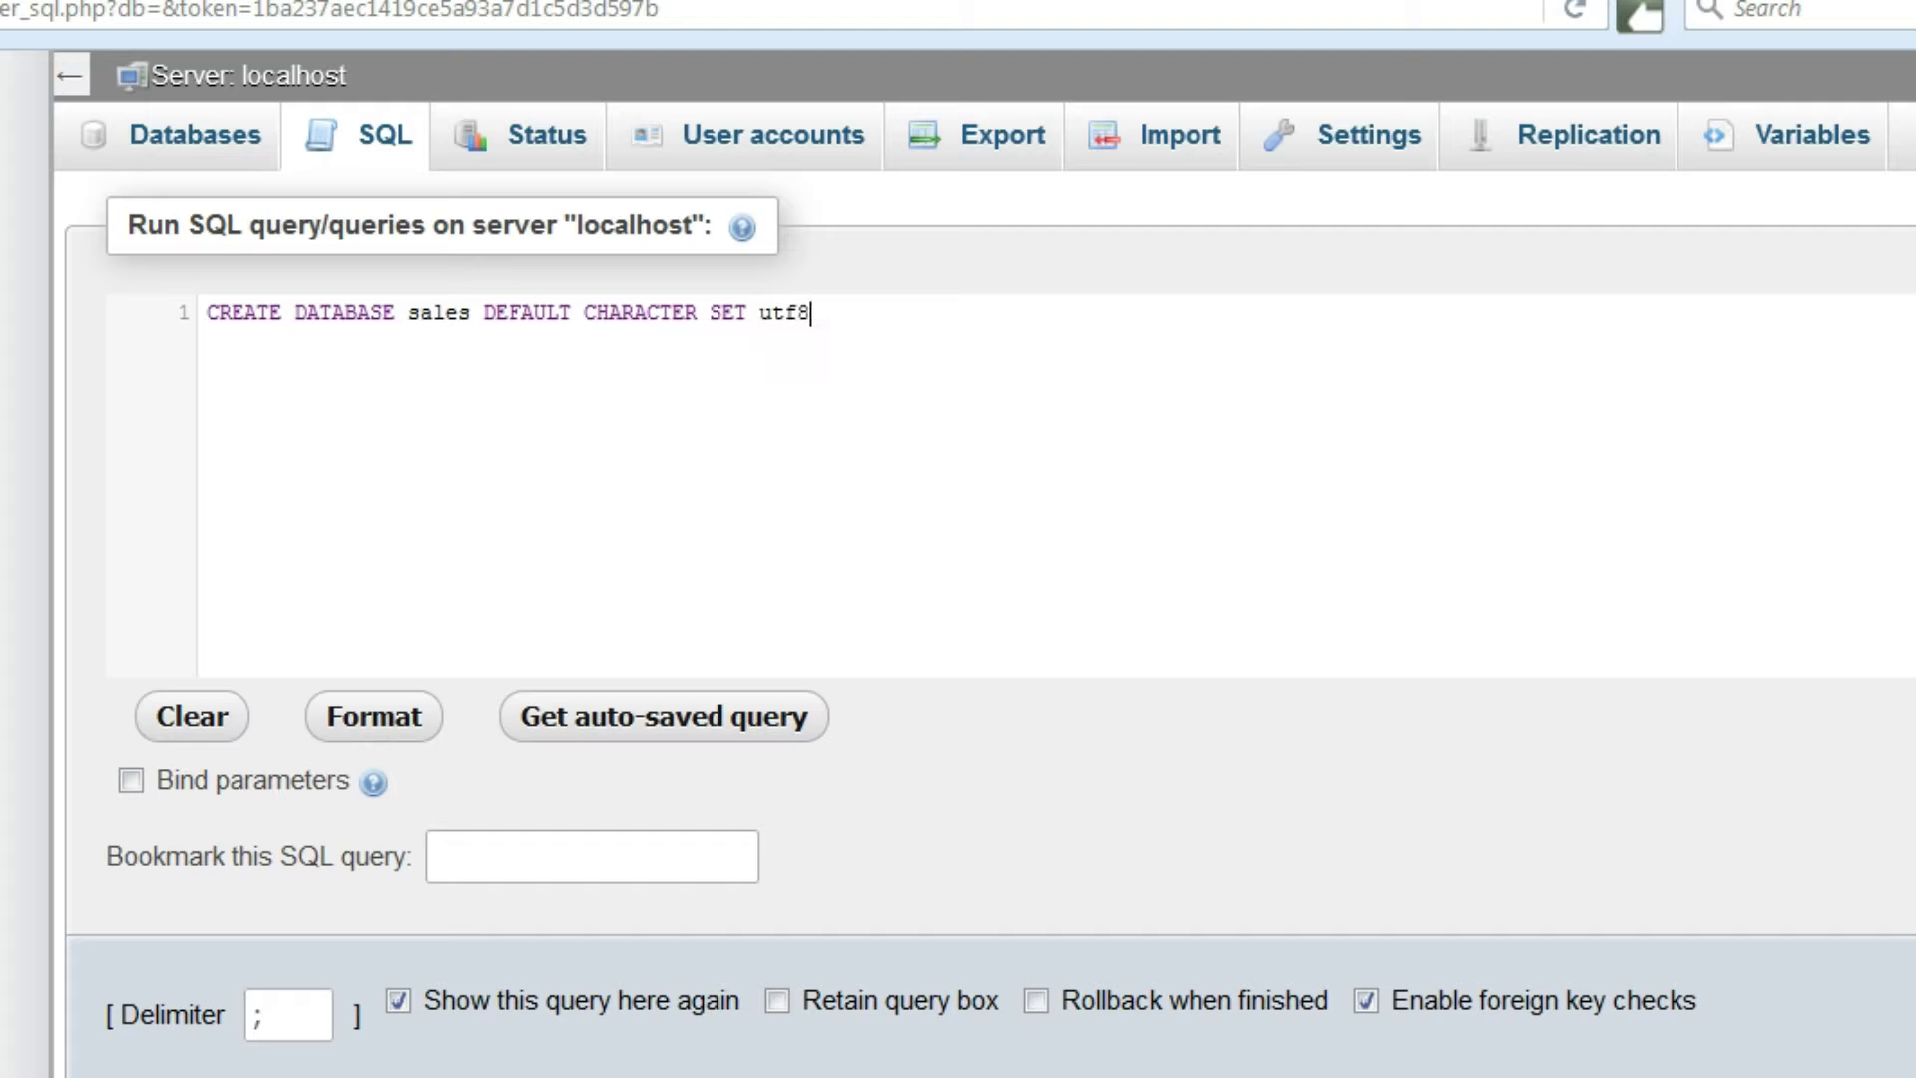
pyautogui.write('mb4')
pyautogui.write('DEFA')
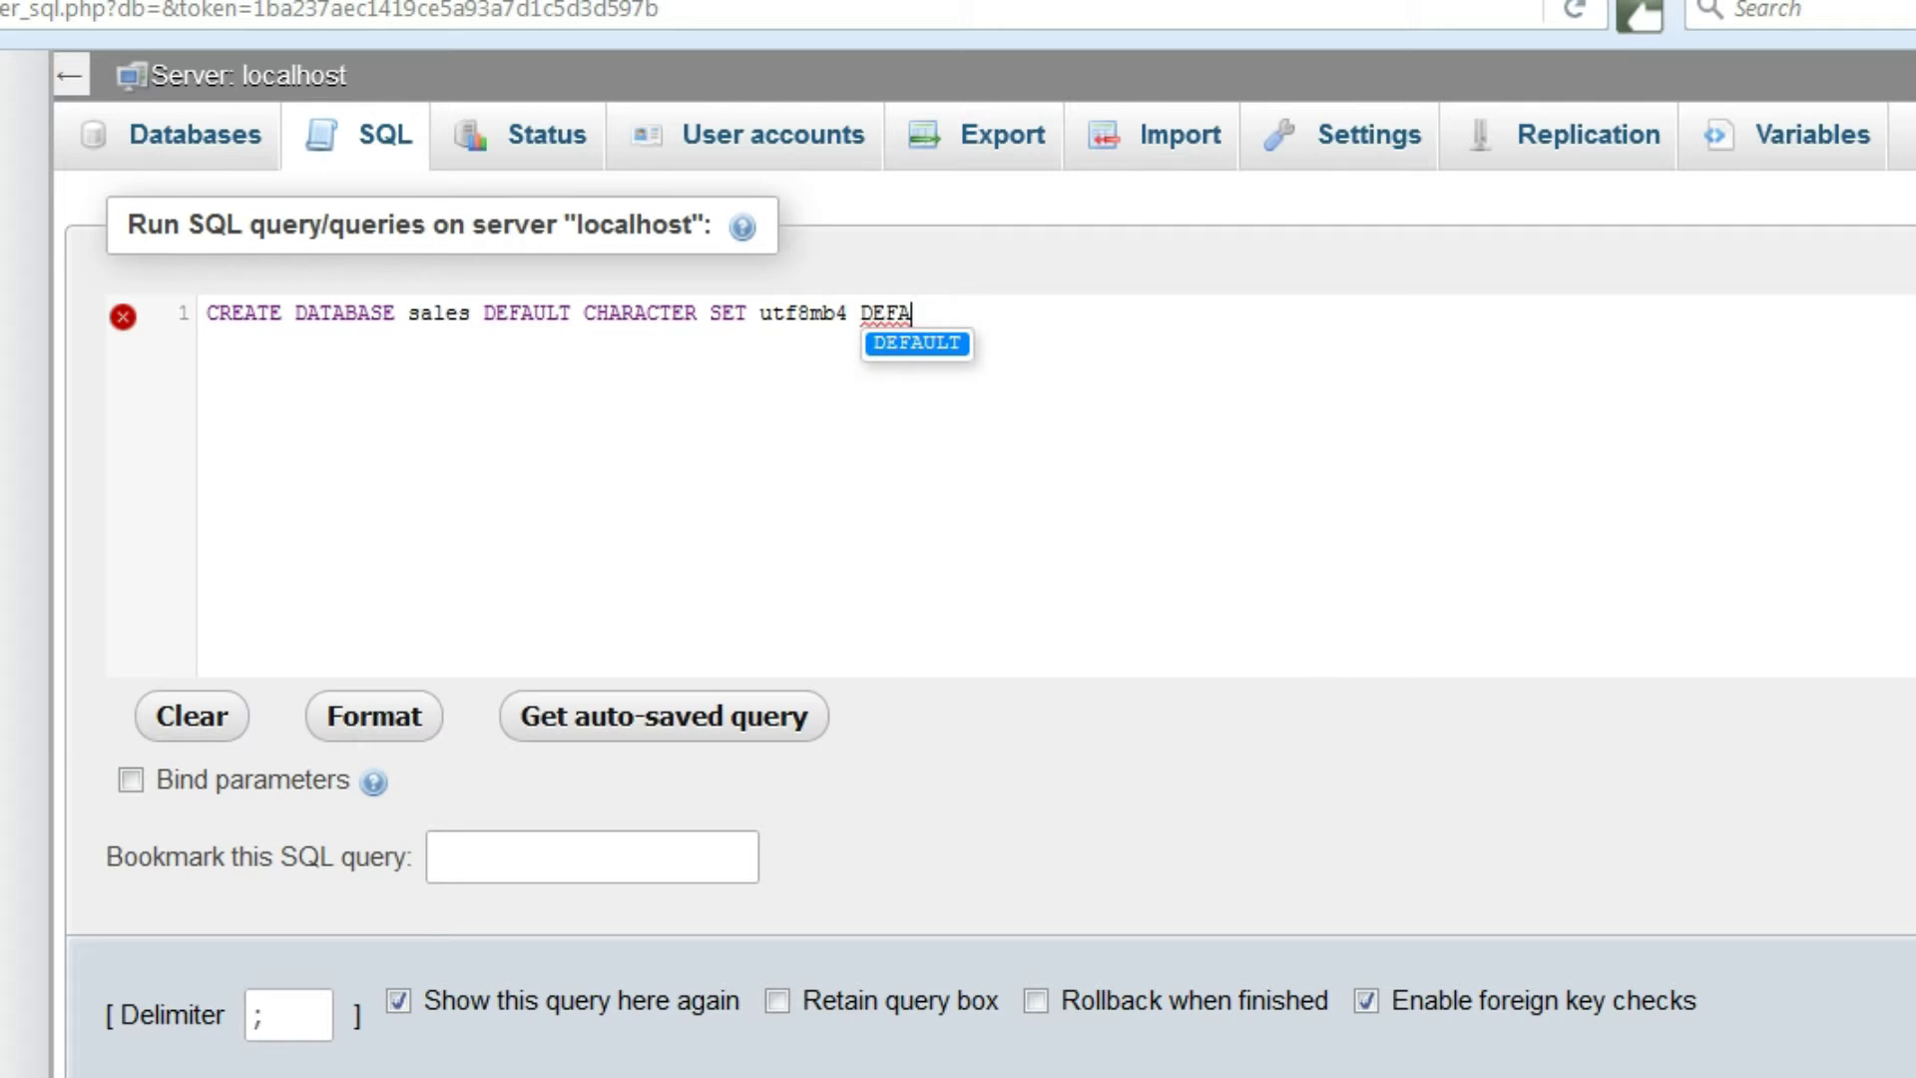
pyautogui.press('Return')
pyautogui.write('COLL')
pyautogui.press('Return')
pyautogui.write('utf8mb4_unicode_ci')
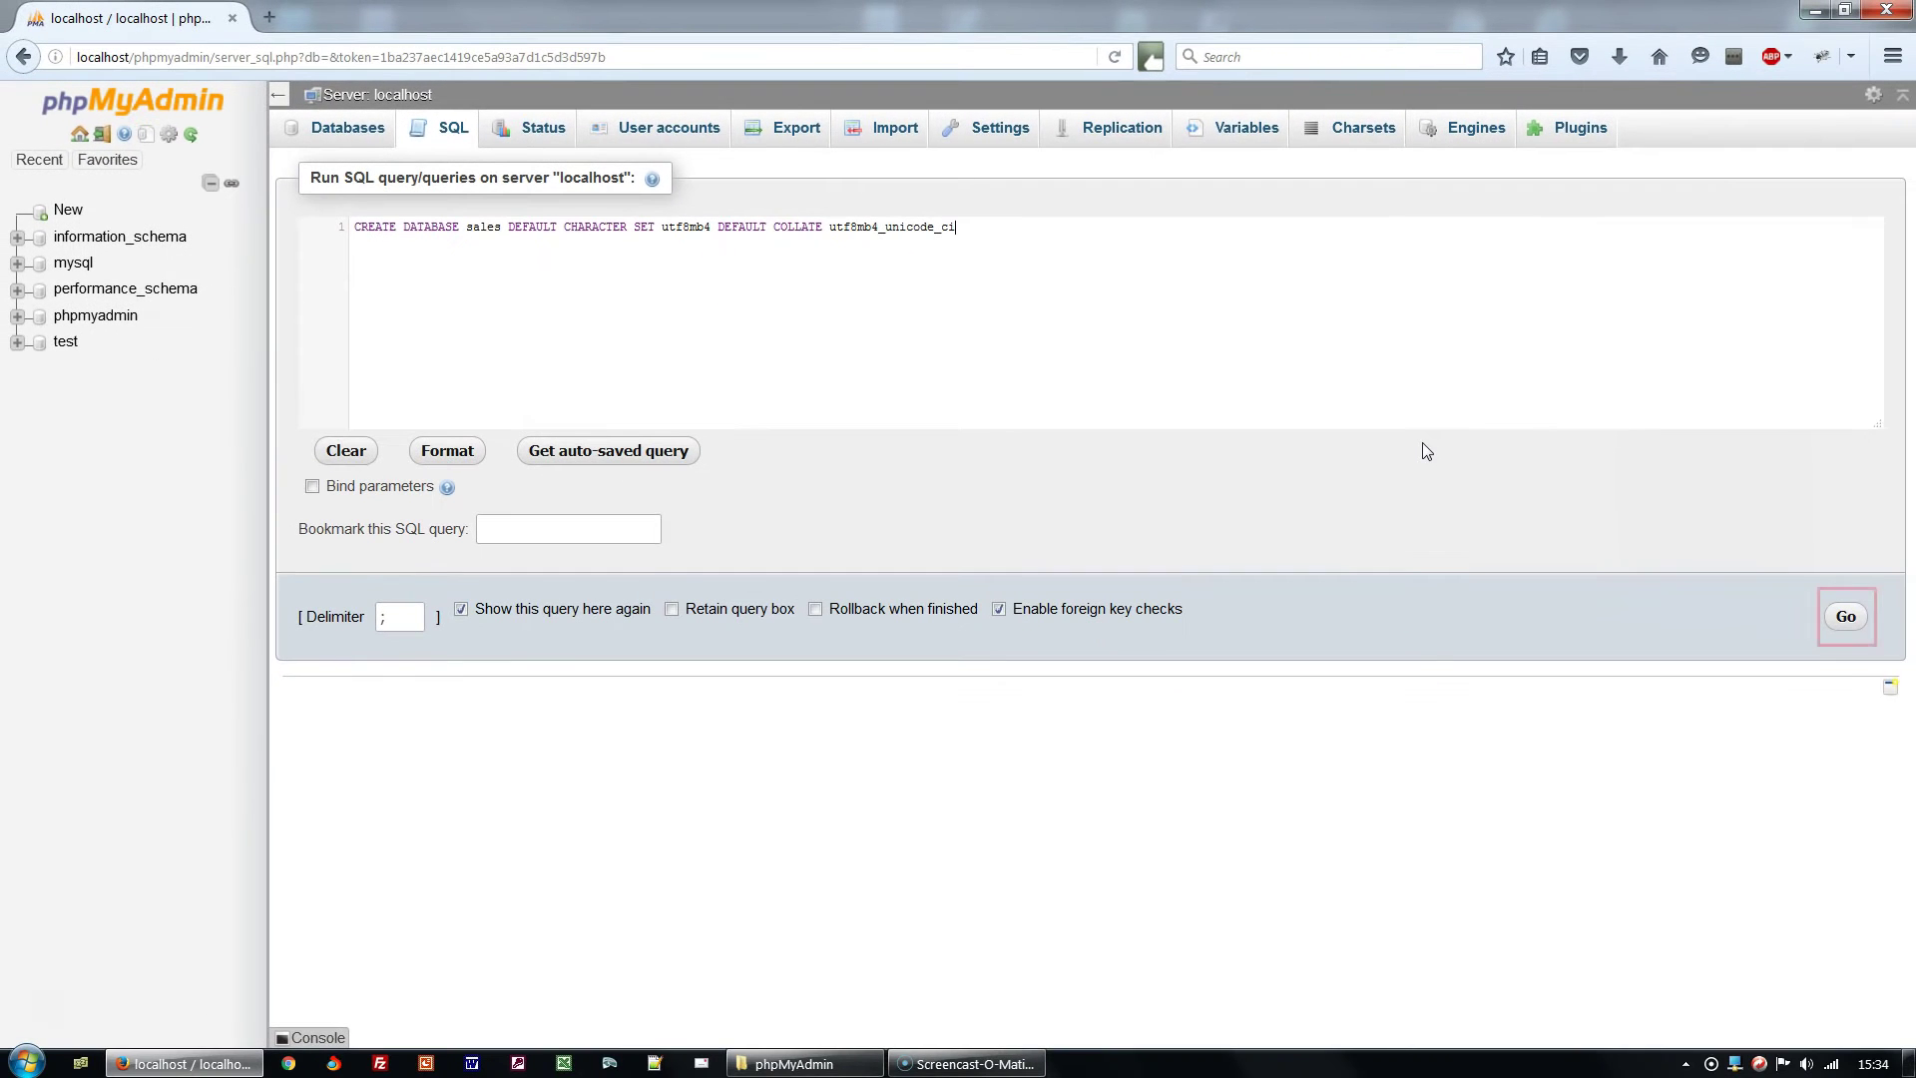
pyautogui.click(1843, 617)
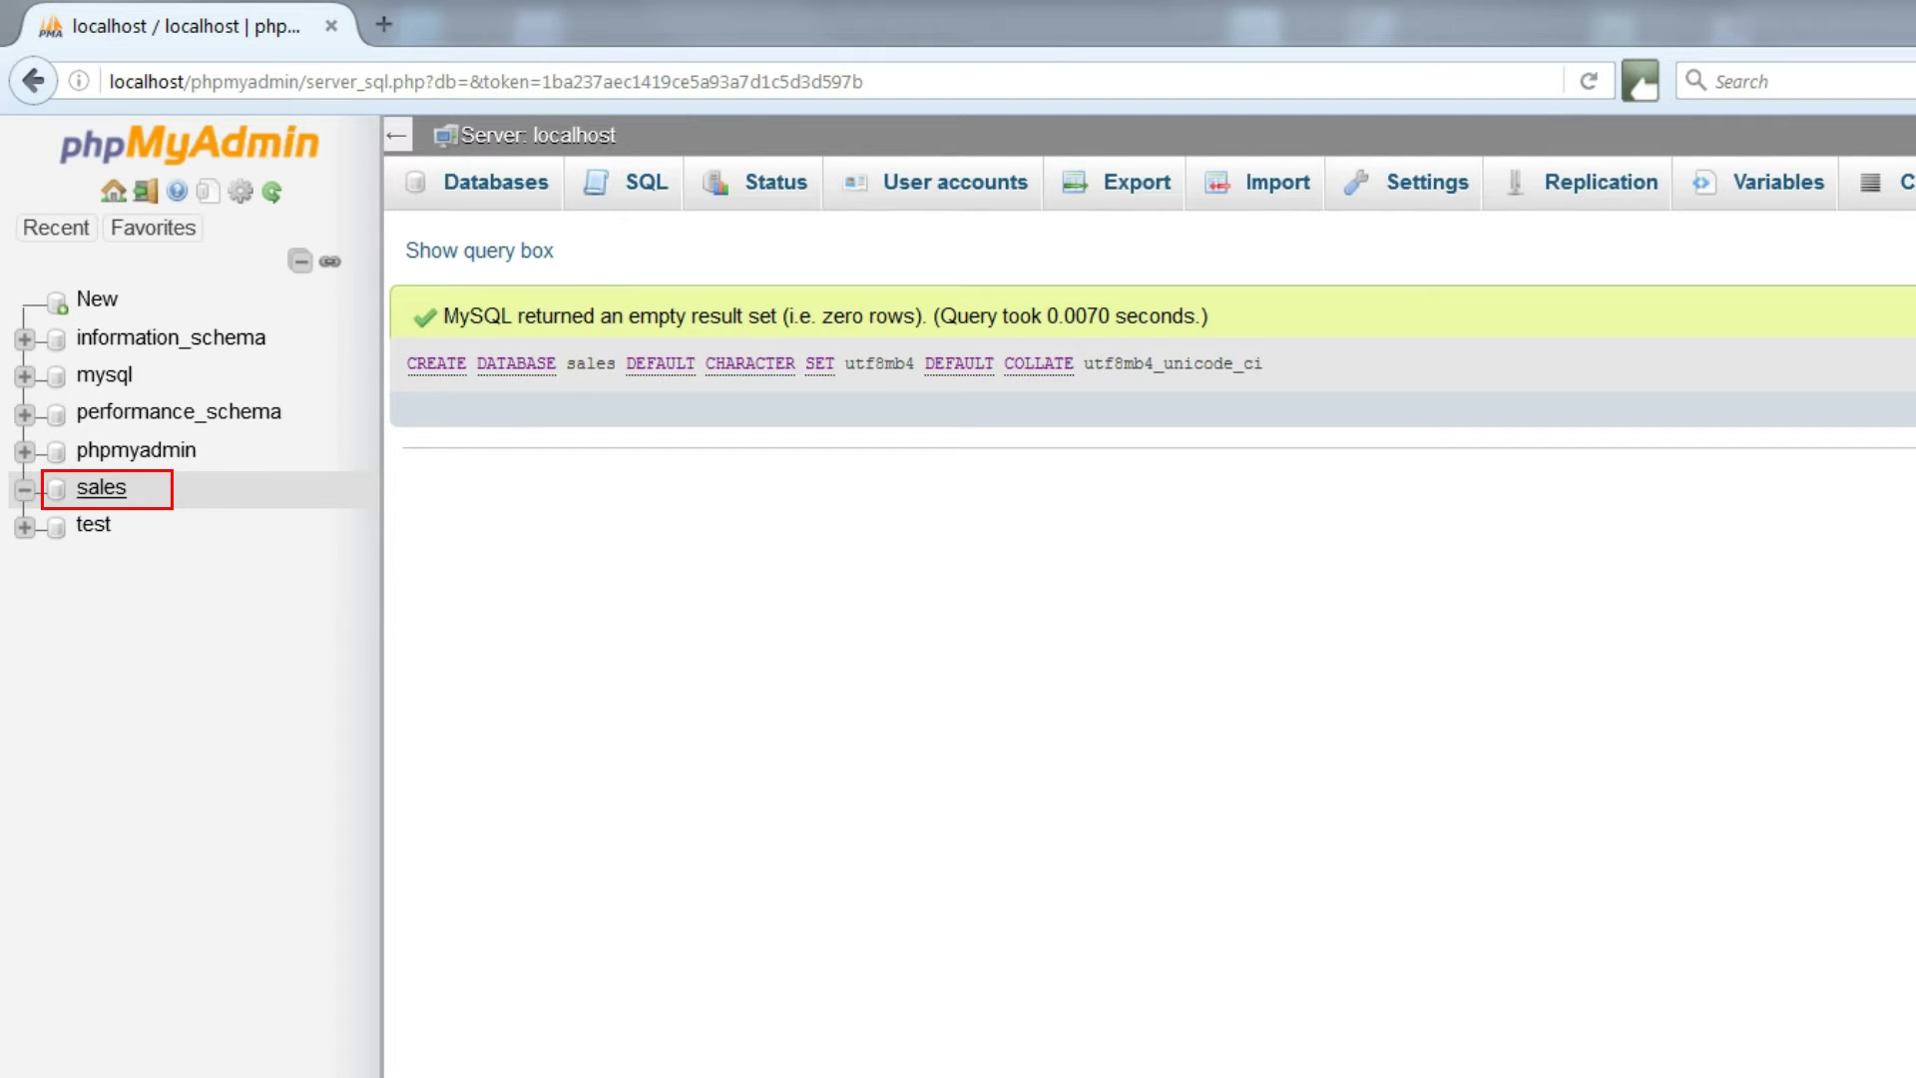
# - Start a new table named customers with 4 columns in the sales database
pyautogui.click(97, 491)
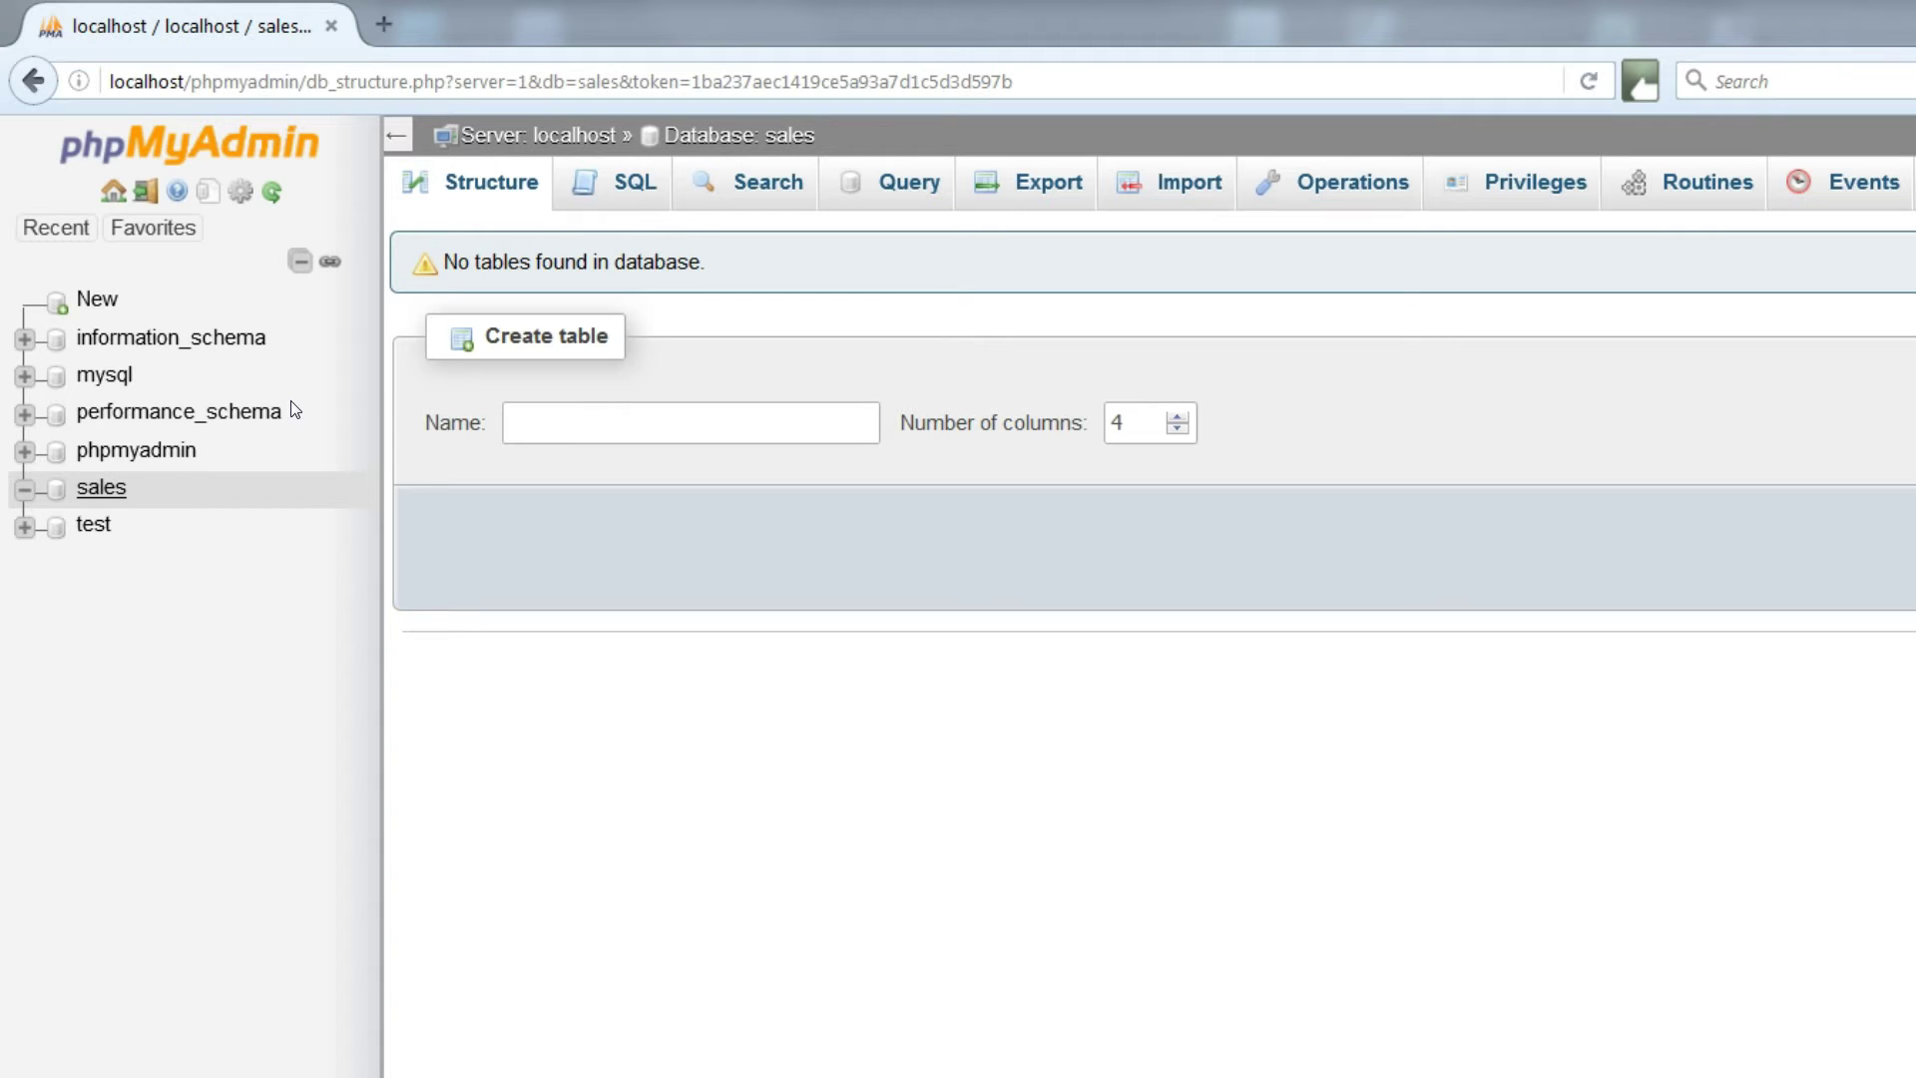
pyautogui.click(623, 438)
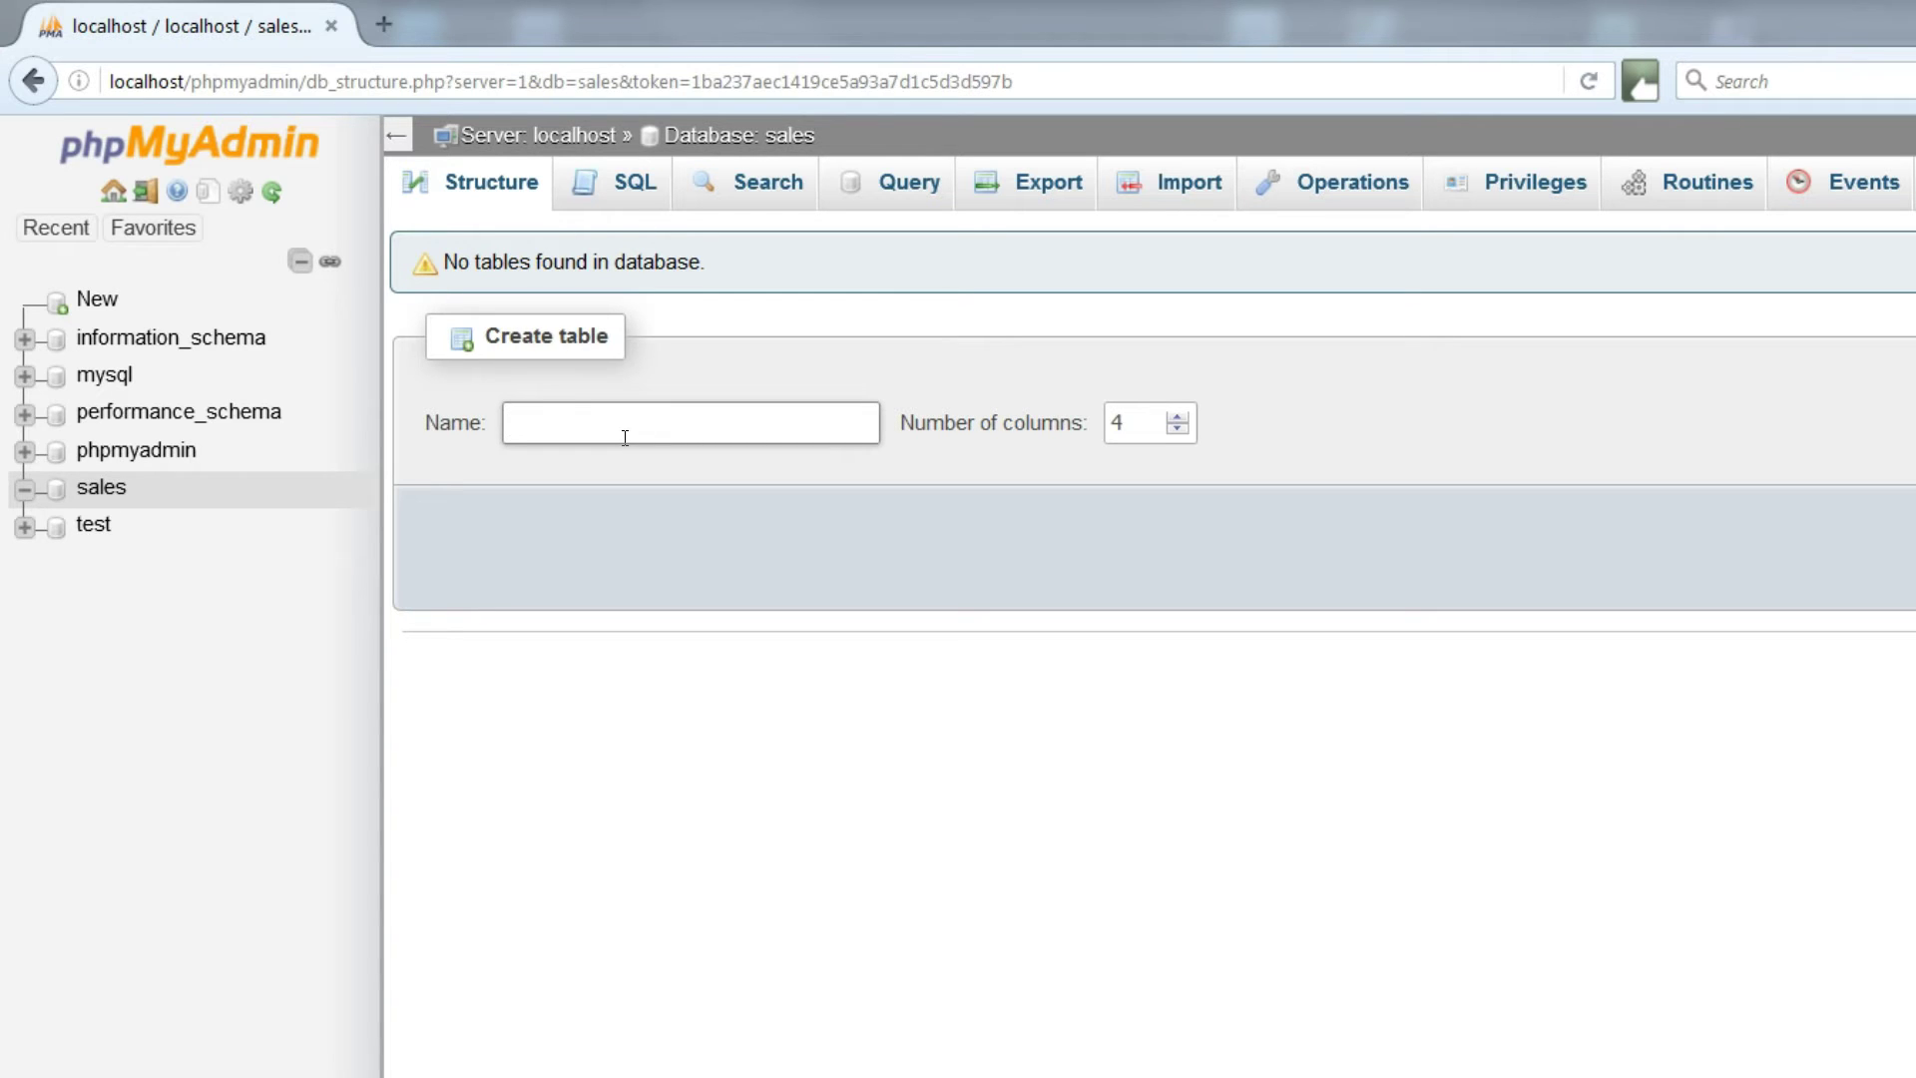
pyautogui.write('customers')
pyautogui.click(1119, 423)
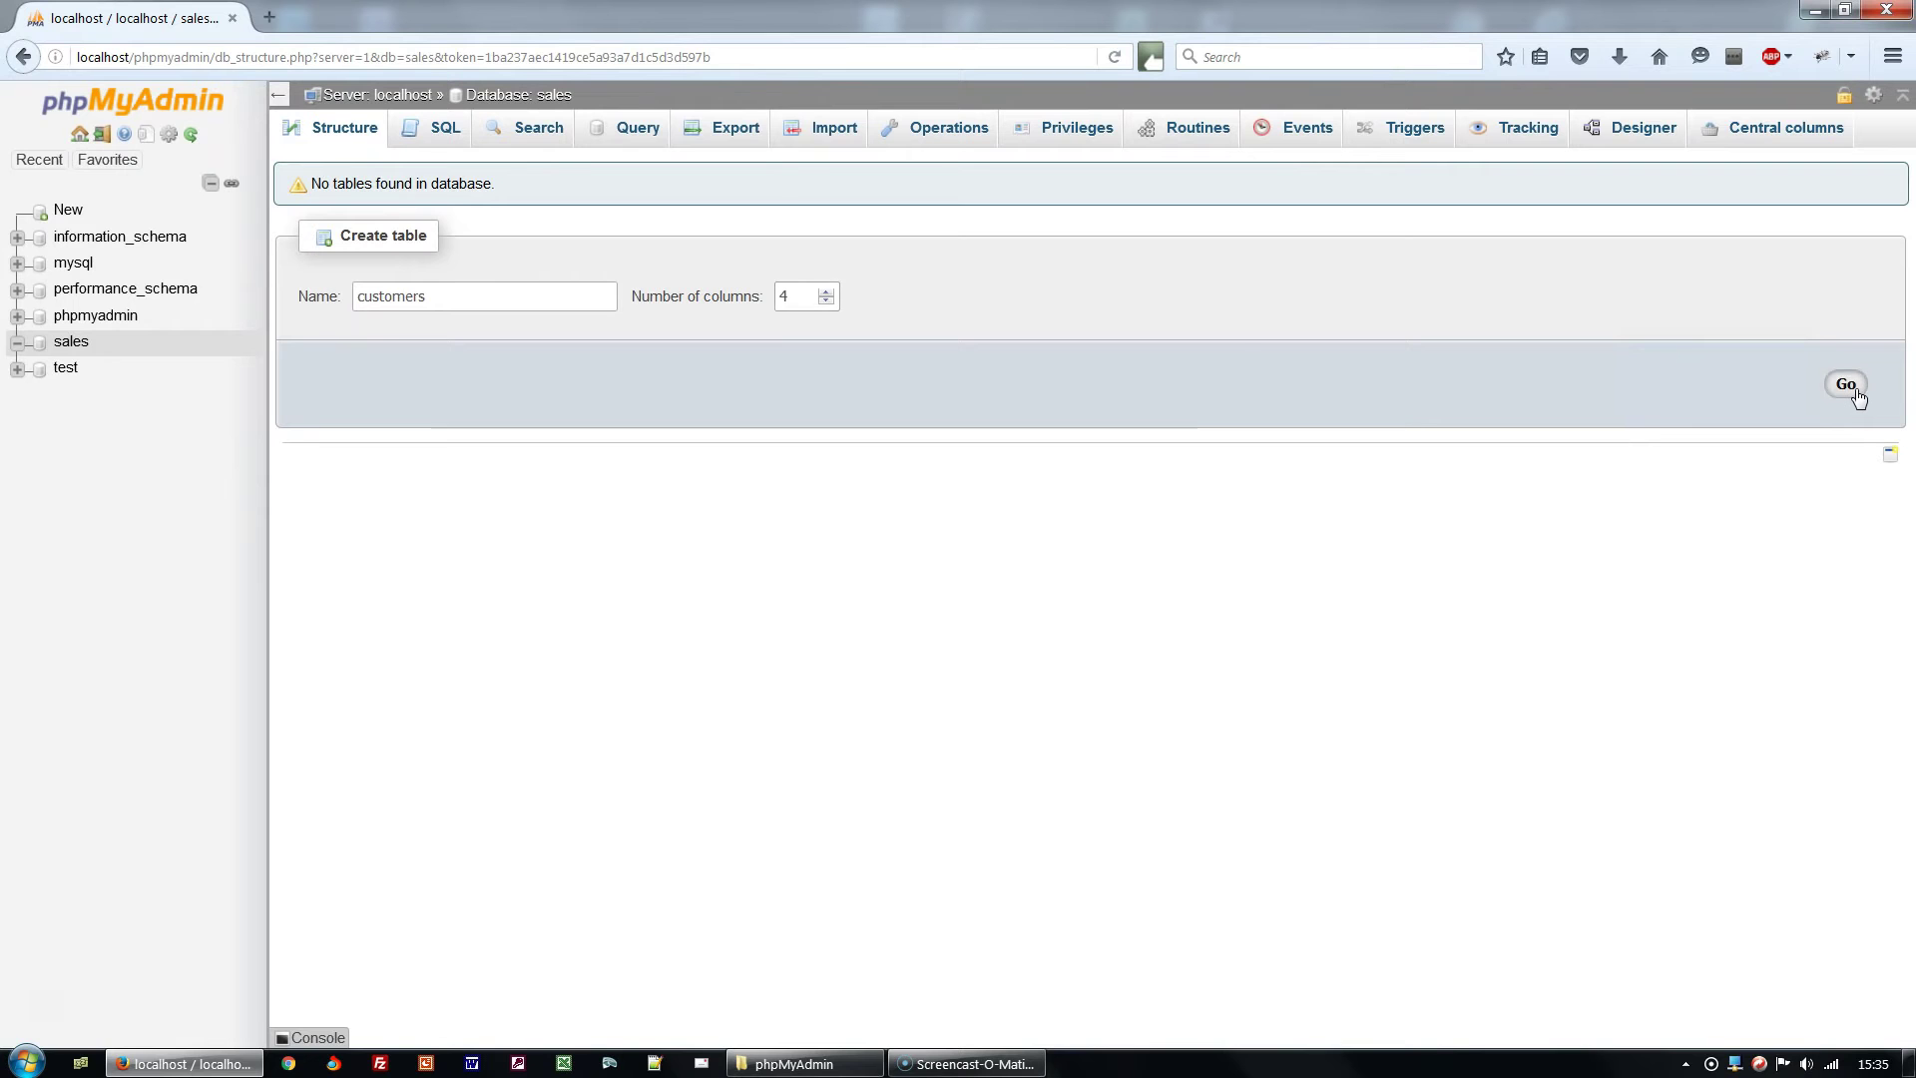
pyautogui.click(1856, 394)
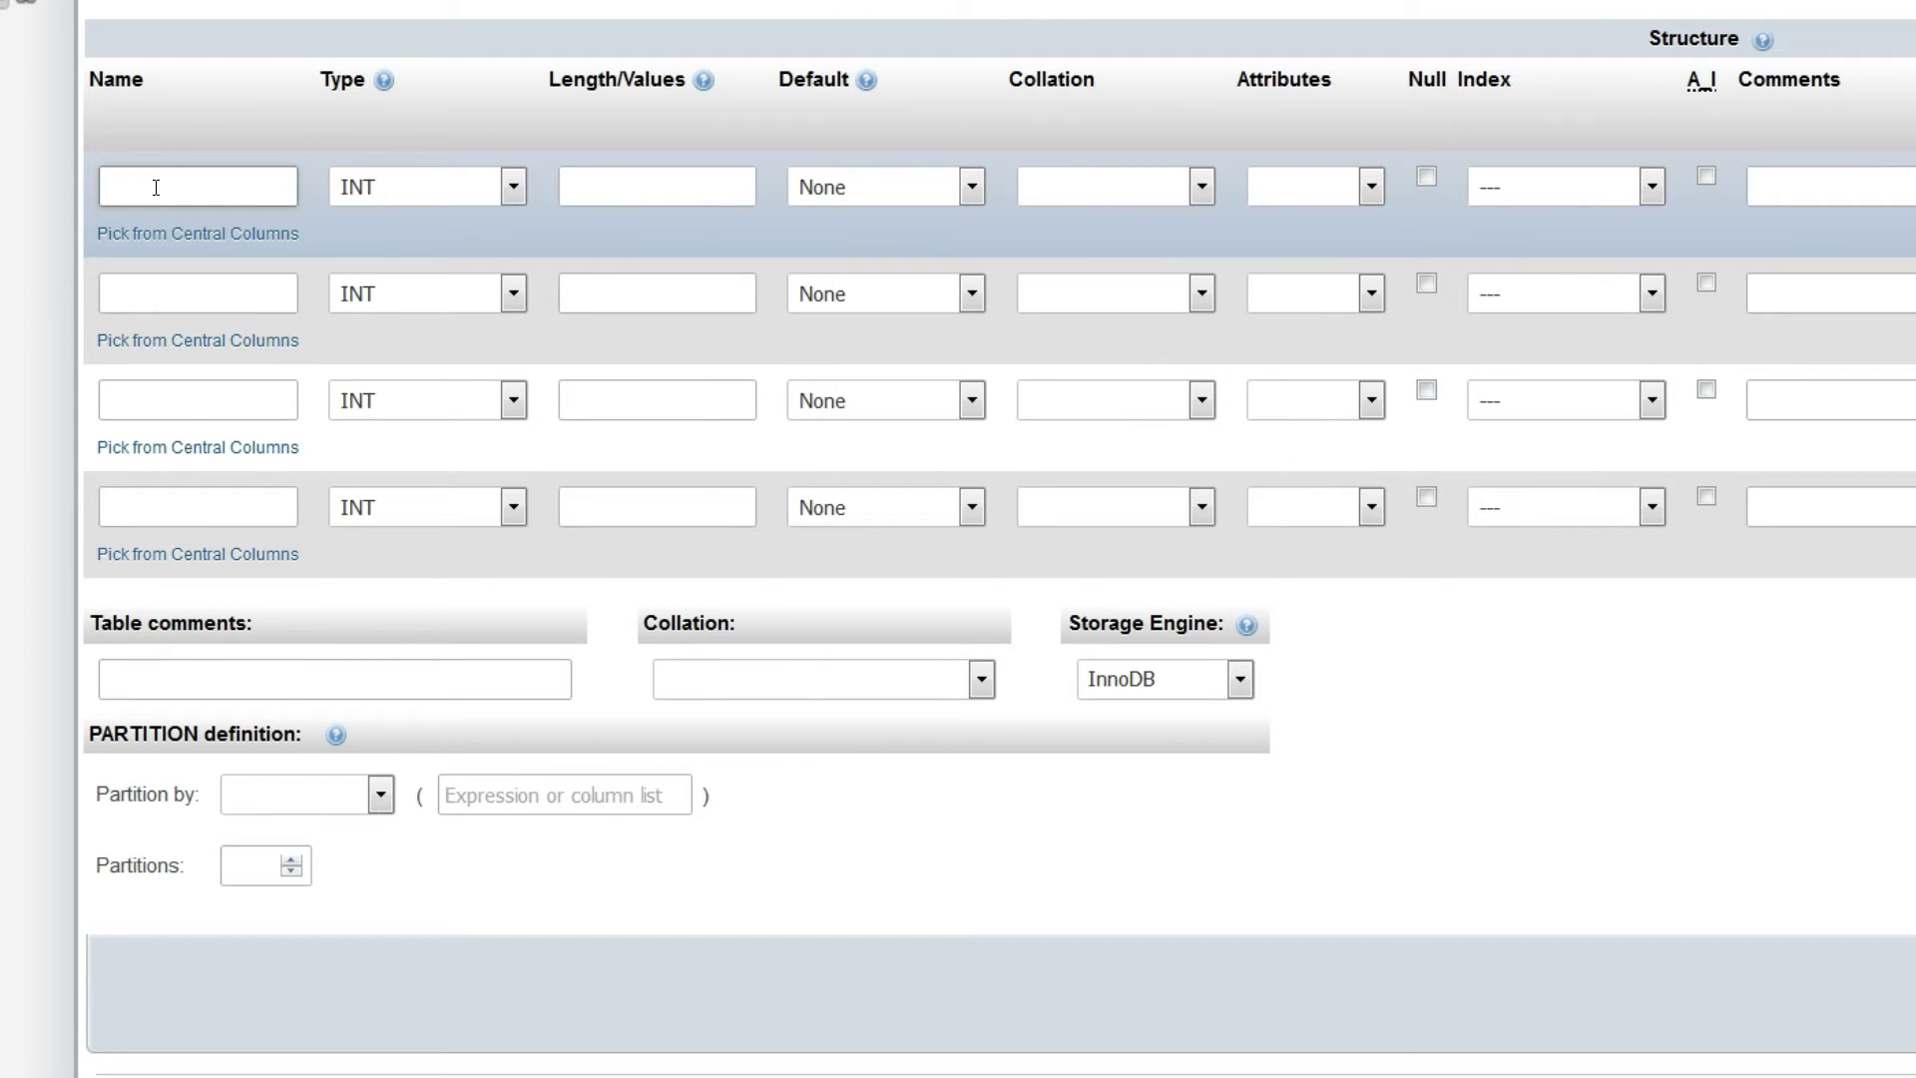
# - Define the first column as customer_id with type INT, length 11 and the UNSIGNED attribute
pyautogui.write('c')
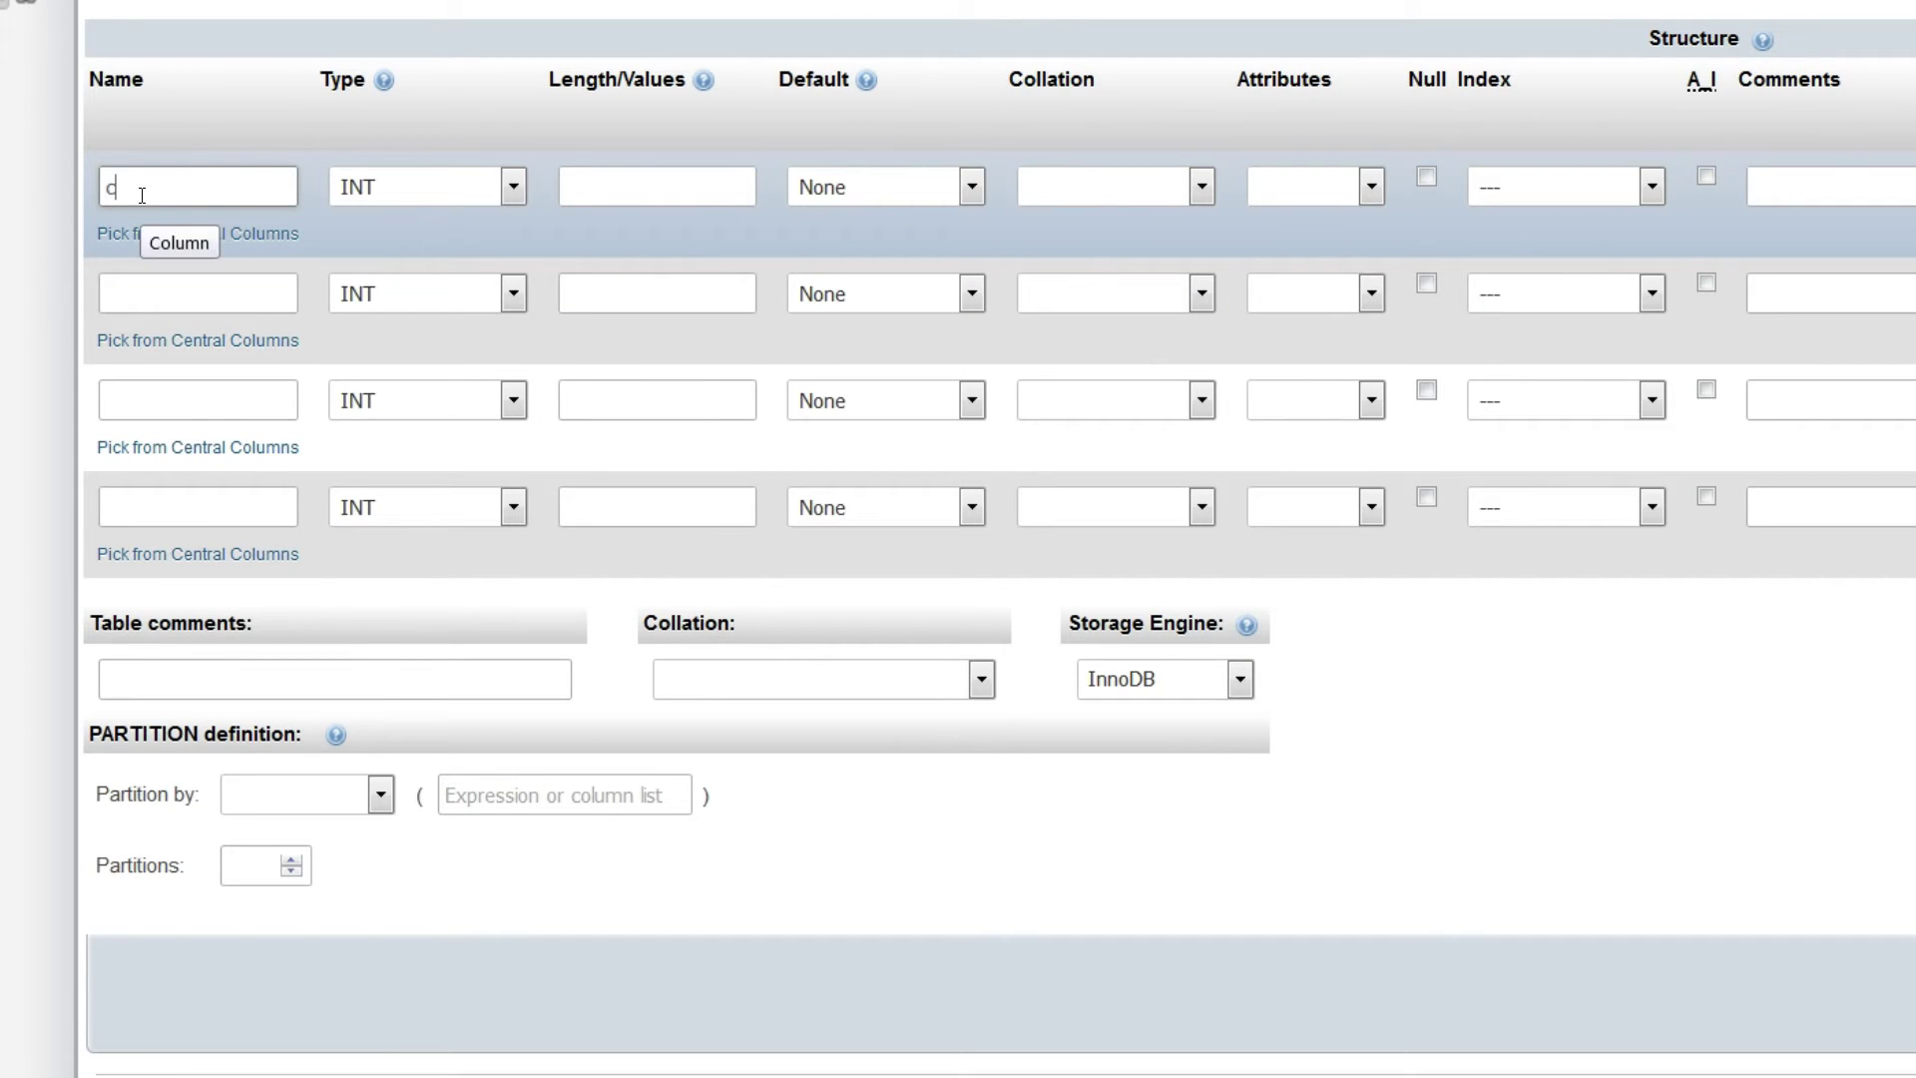
pyautogui.write('ustomer_id')
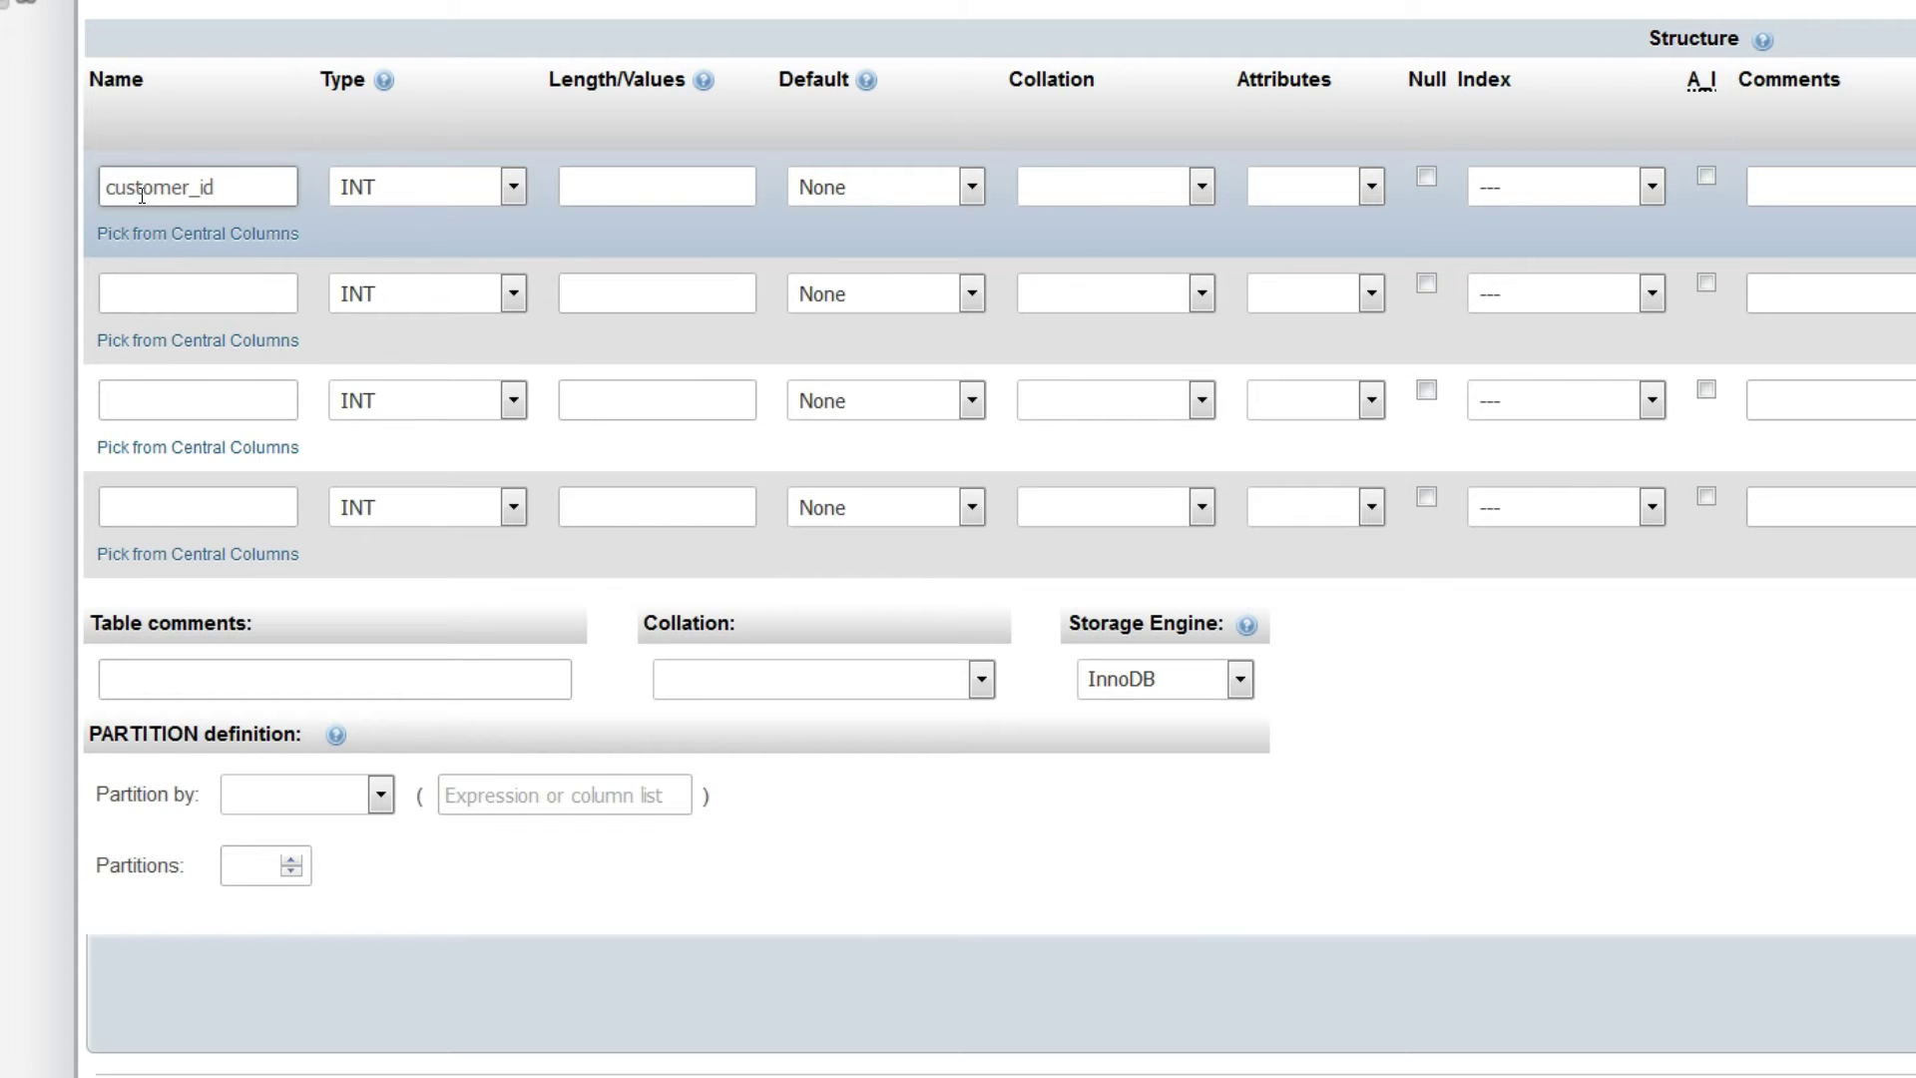
pyautogui.click(443, 191)
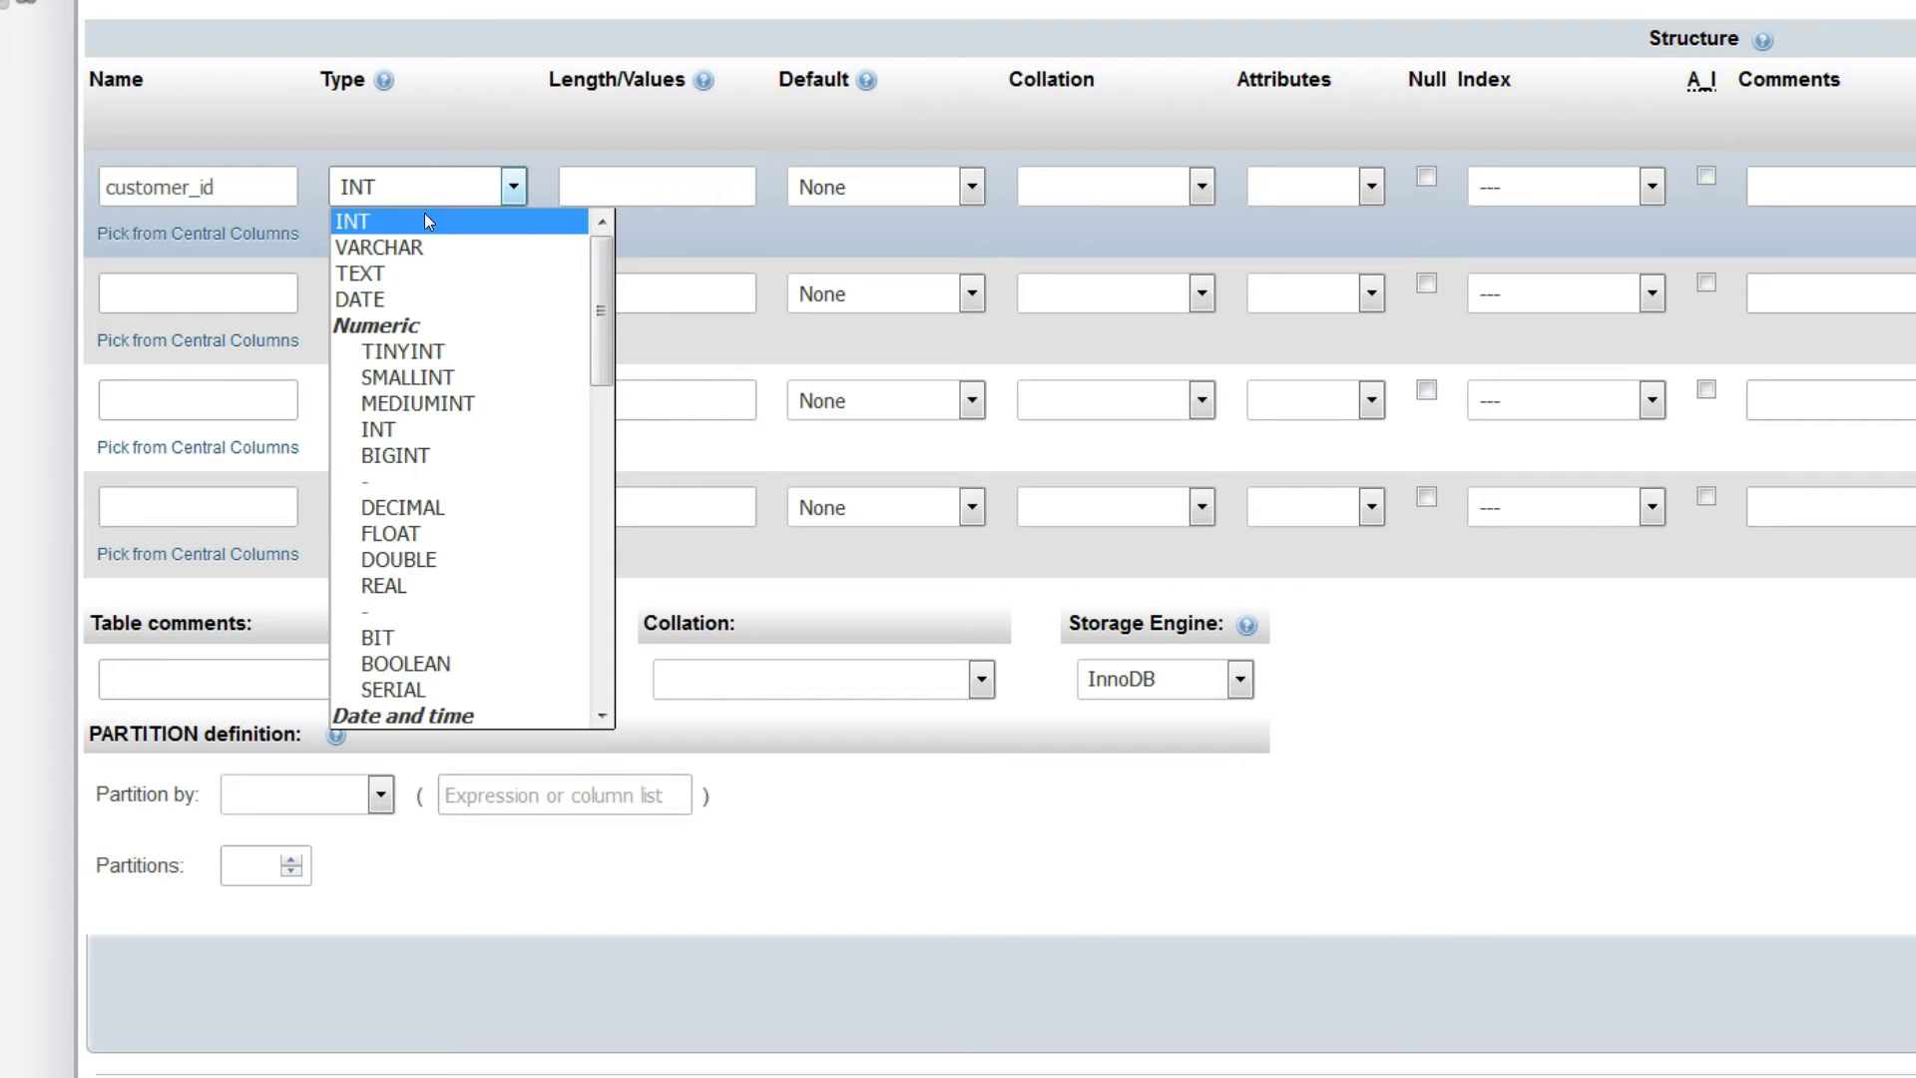
pyautogui.click(421, 217)
pyautogui.click(615, 181)
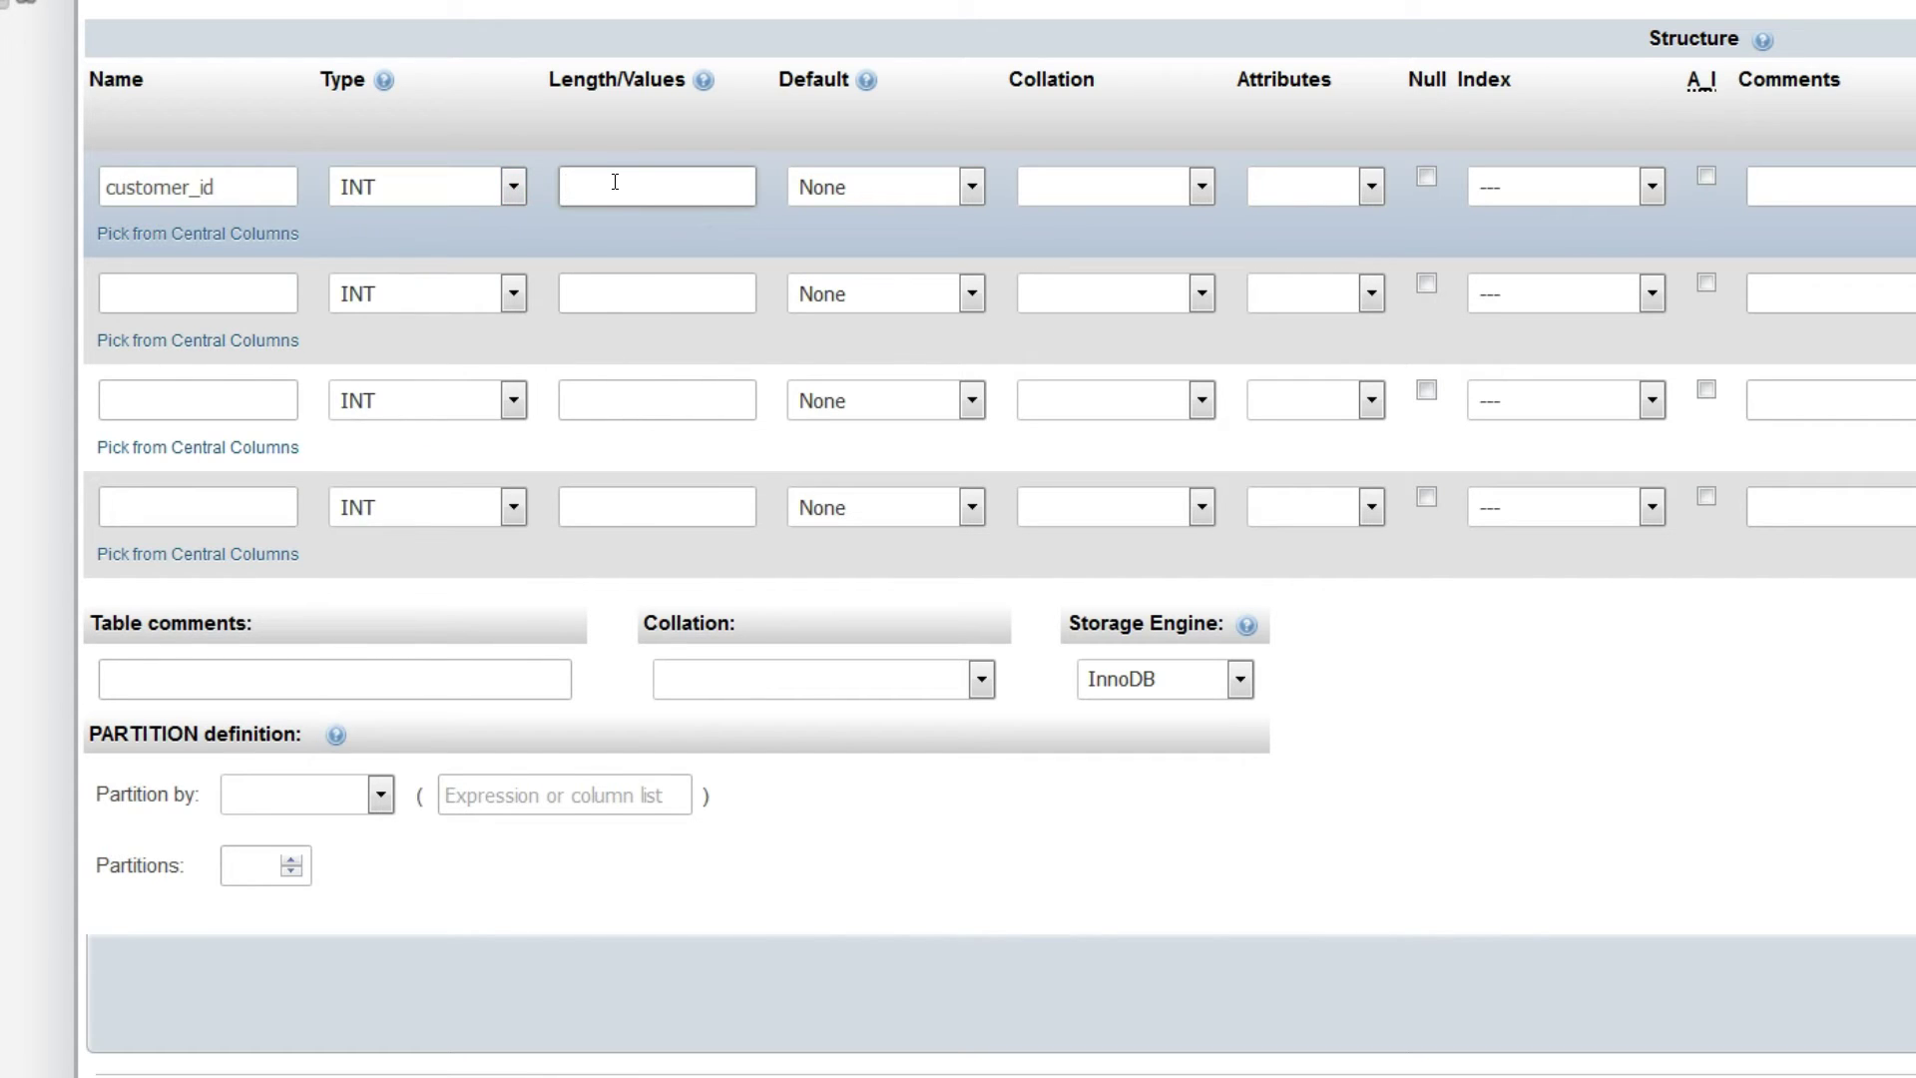
pyautogui.write('11')
pyautogui.click(1103, 190)
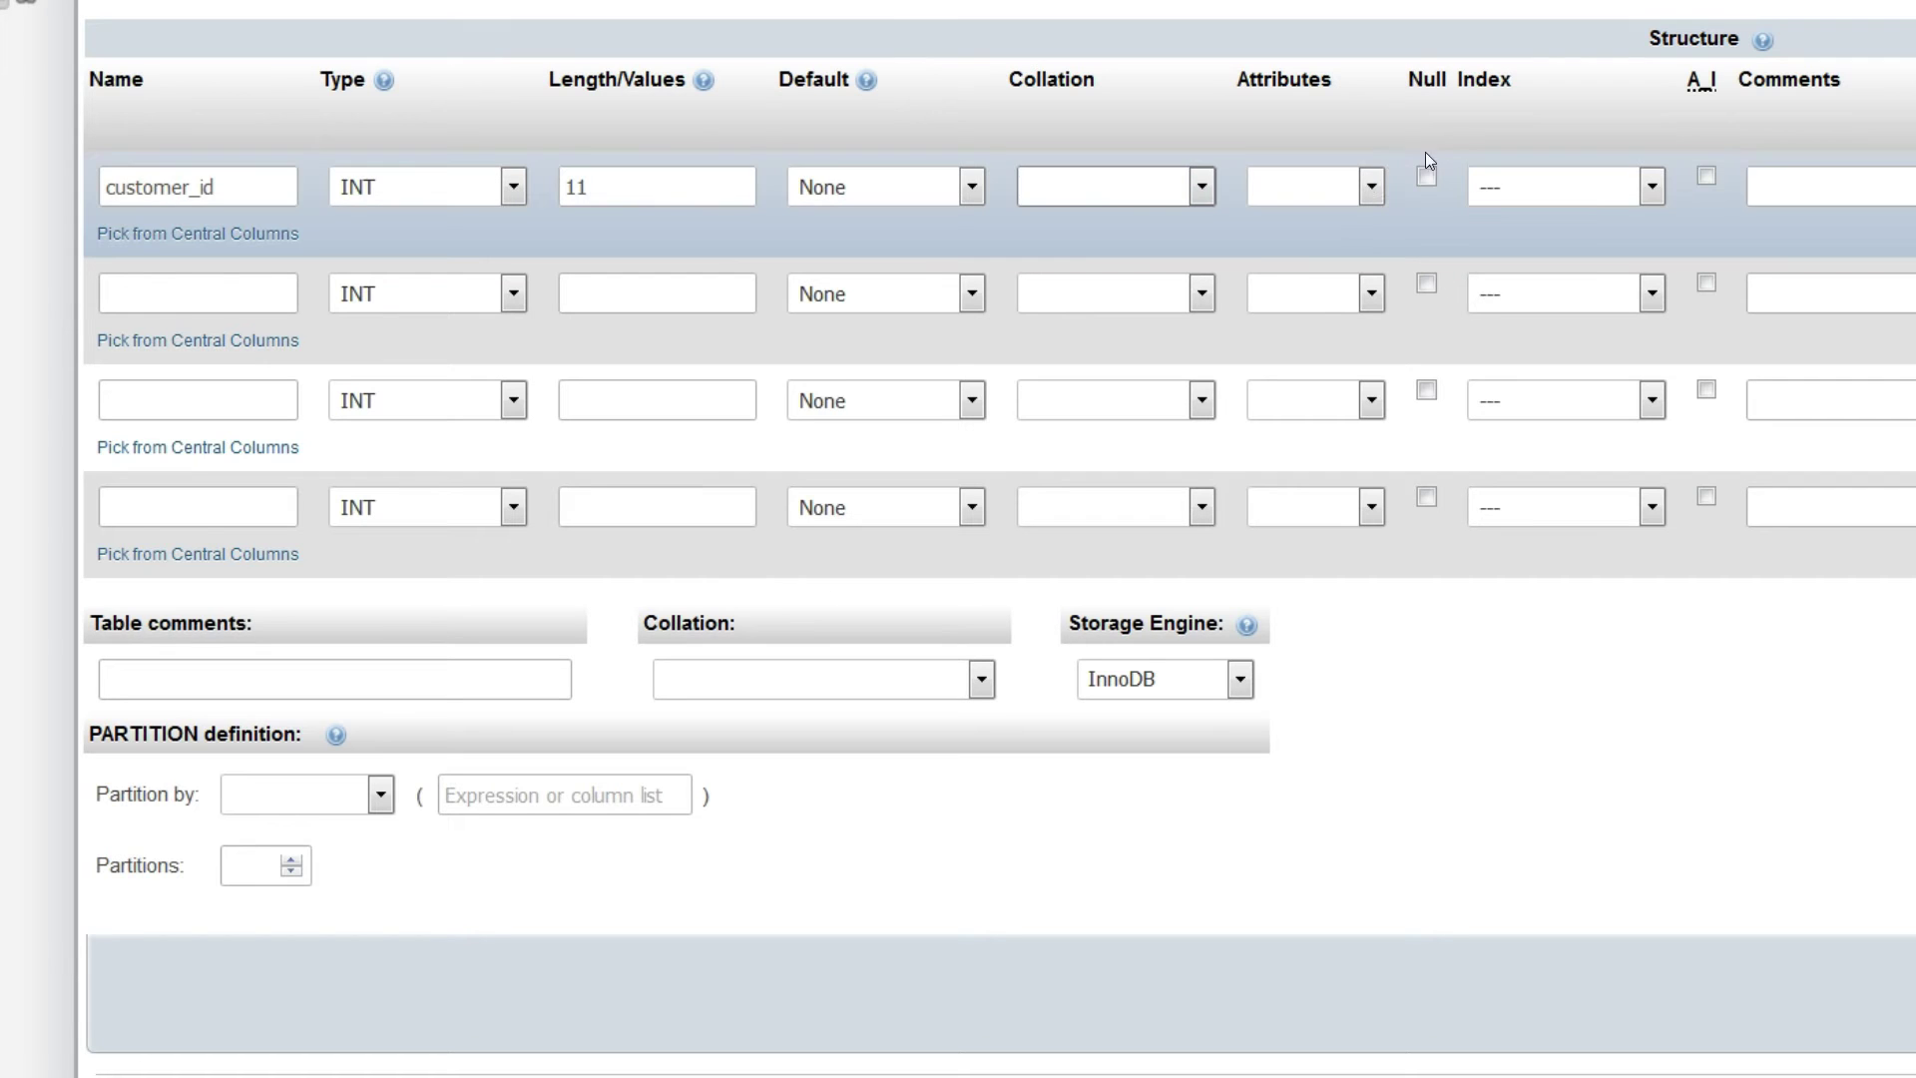
pyautogui.click(1369, 184)
pyautogui.click(1334, 265)
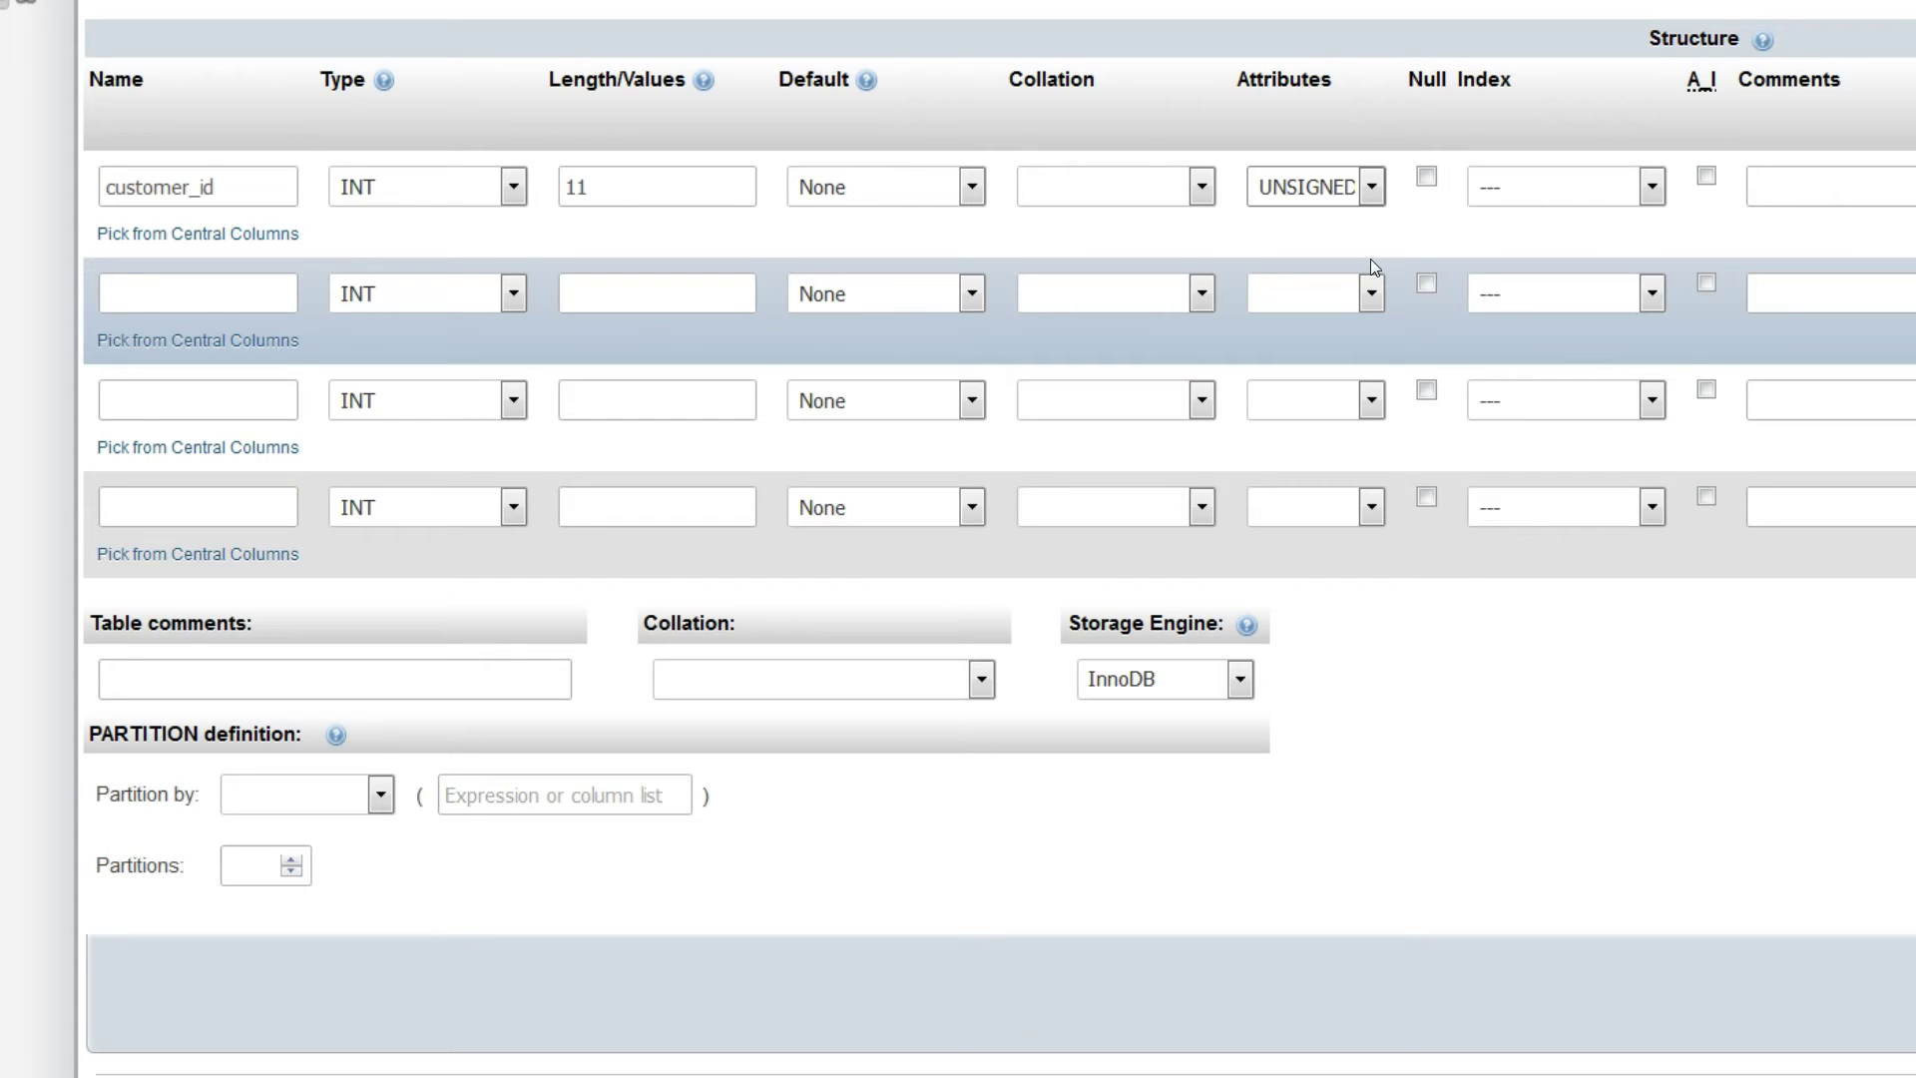
# - Make customer_id the PRIMARY index and enable AUTO_INCREMENT for it
pyautogui.click(1507, 199)
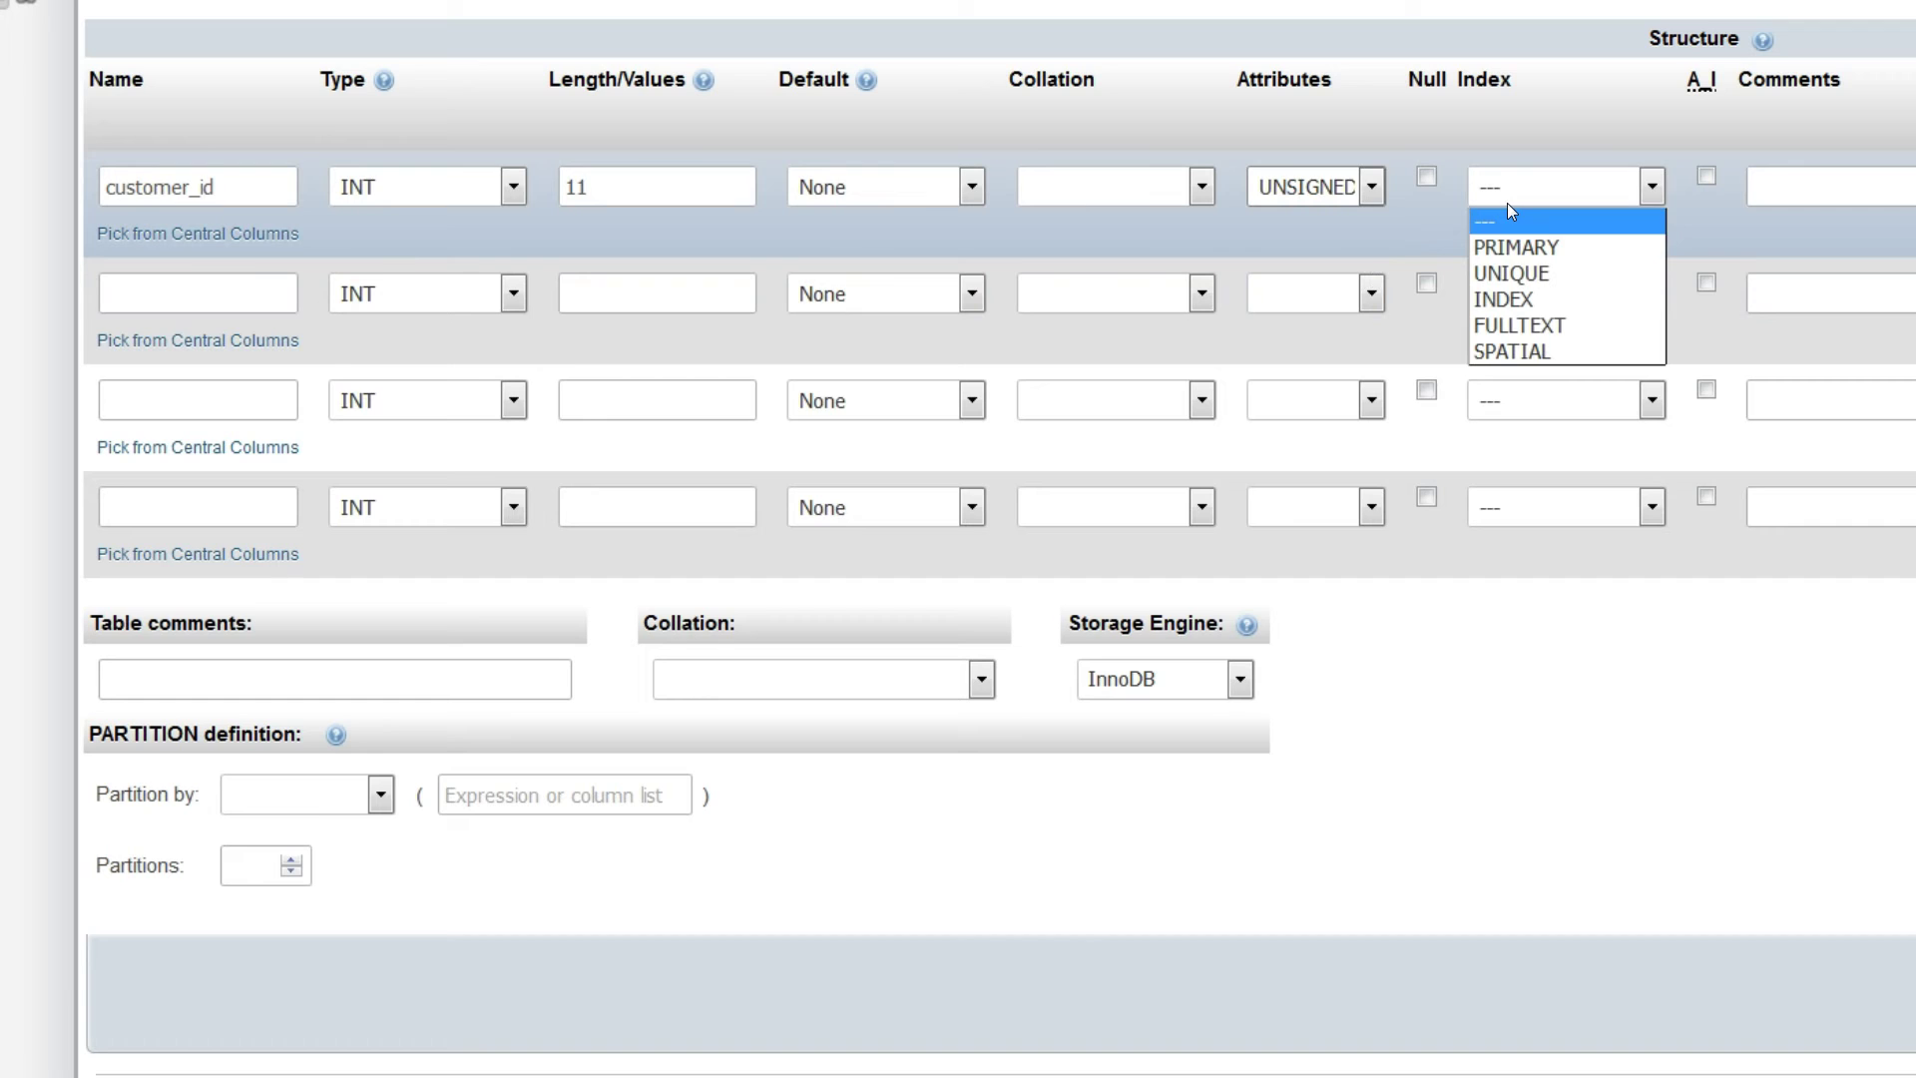
pyautogui.click(1536, 251)
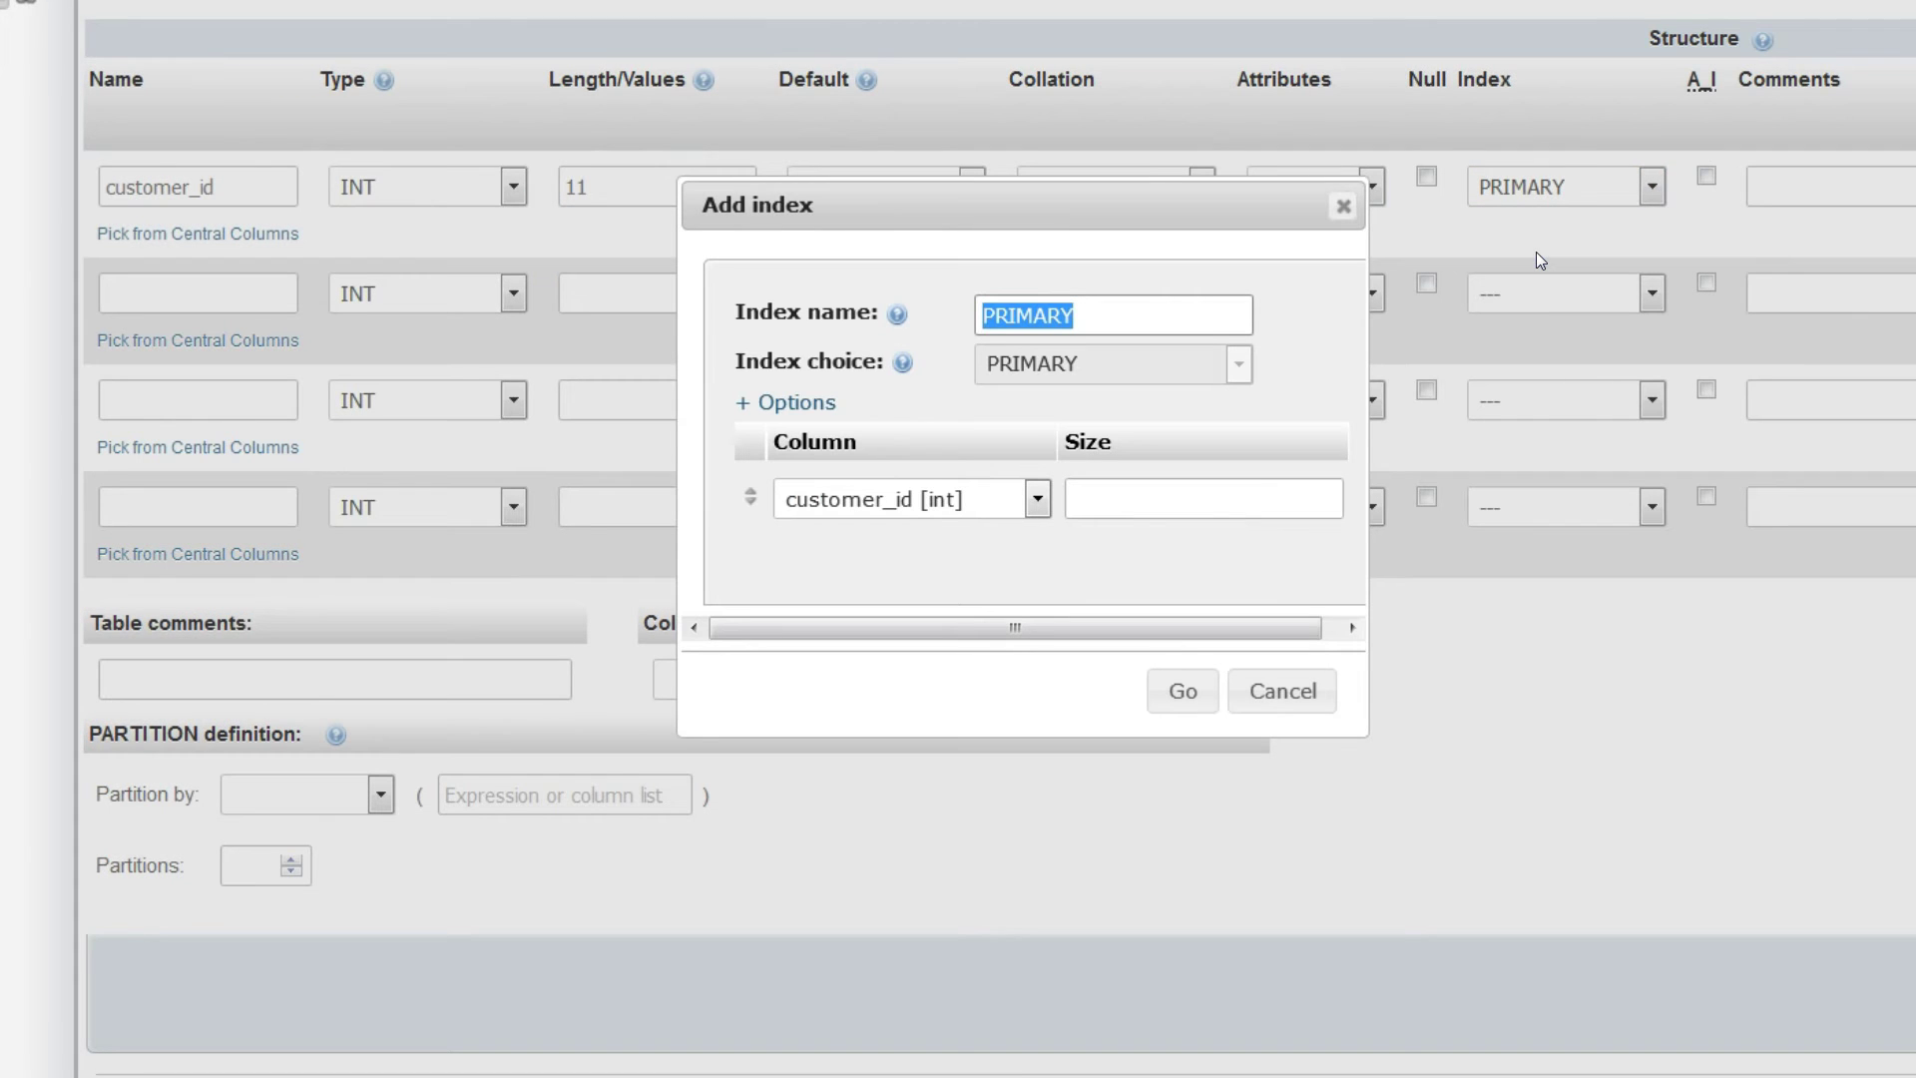
pyautogui.click(1184, 692)
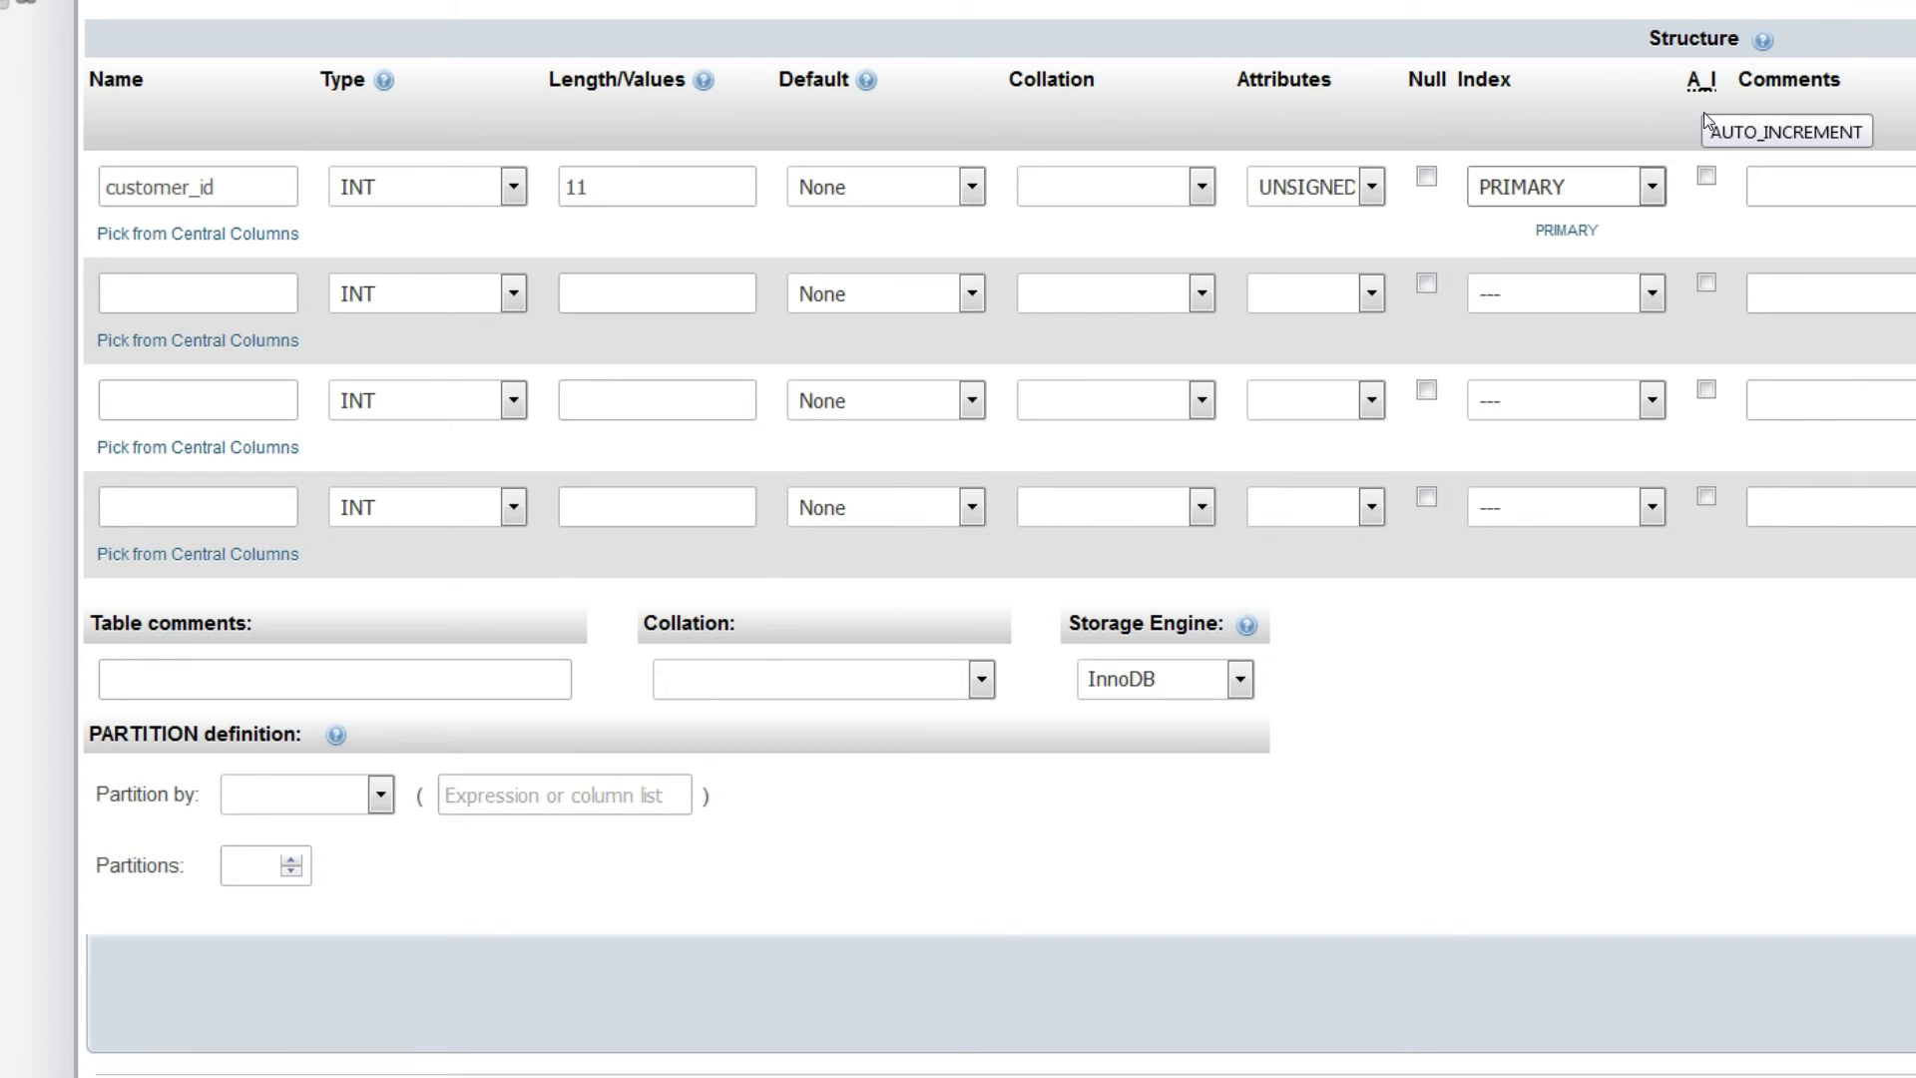
pyautogui.click(1708, 175)
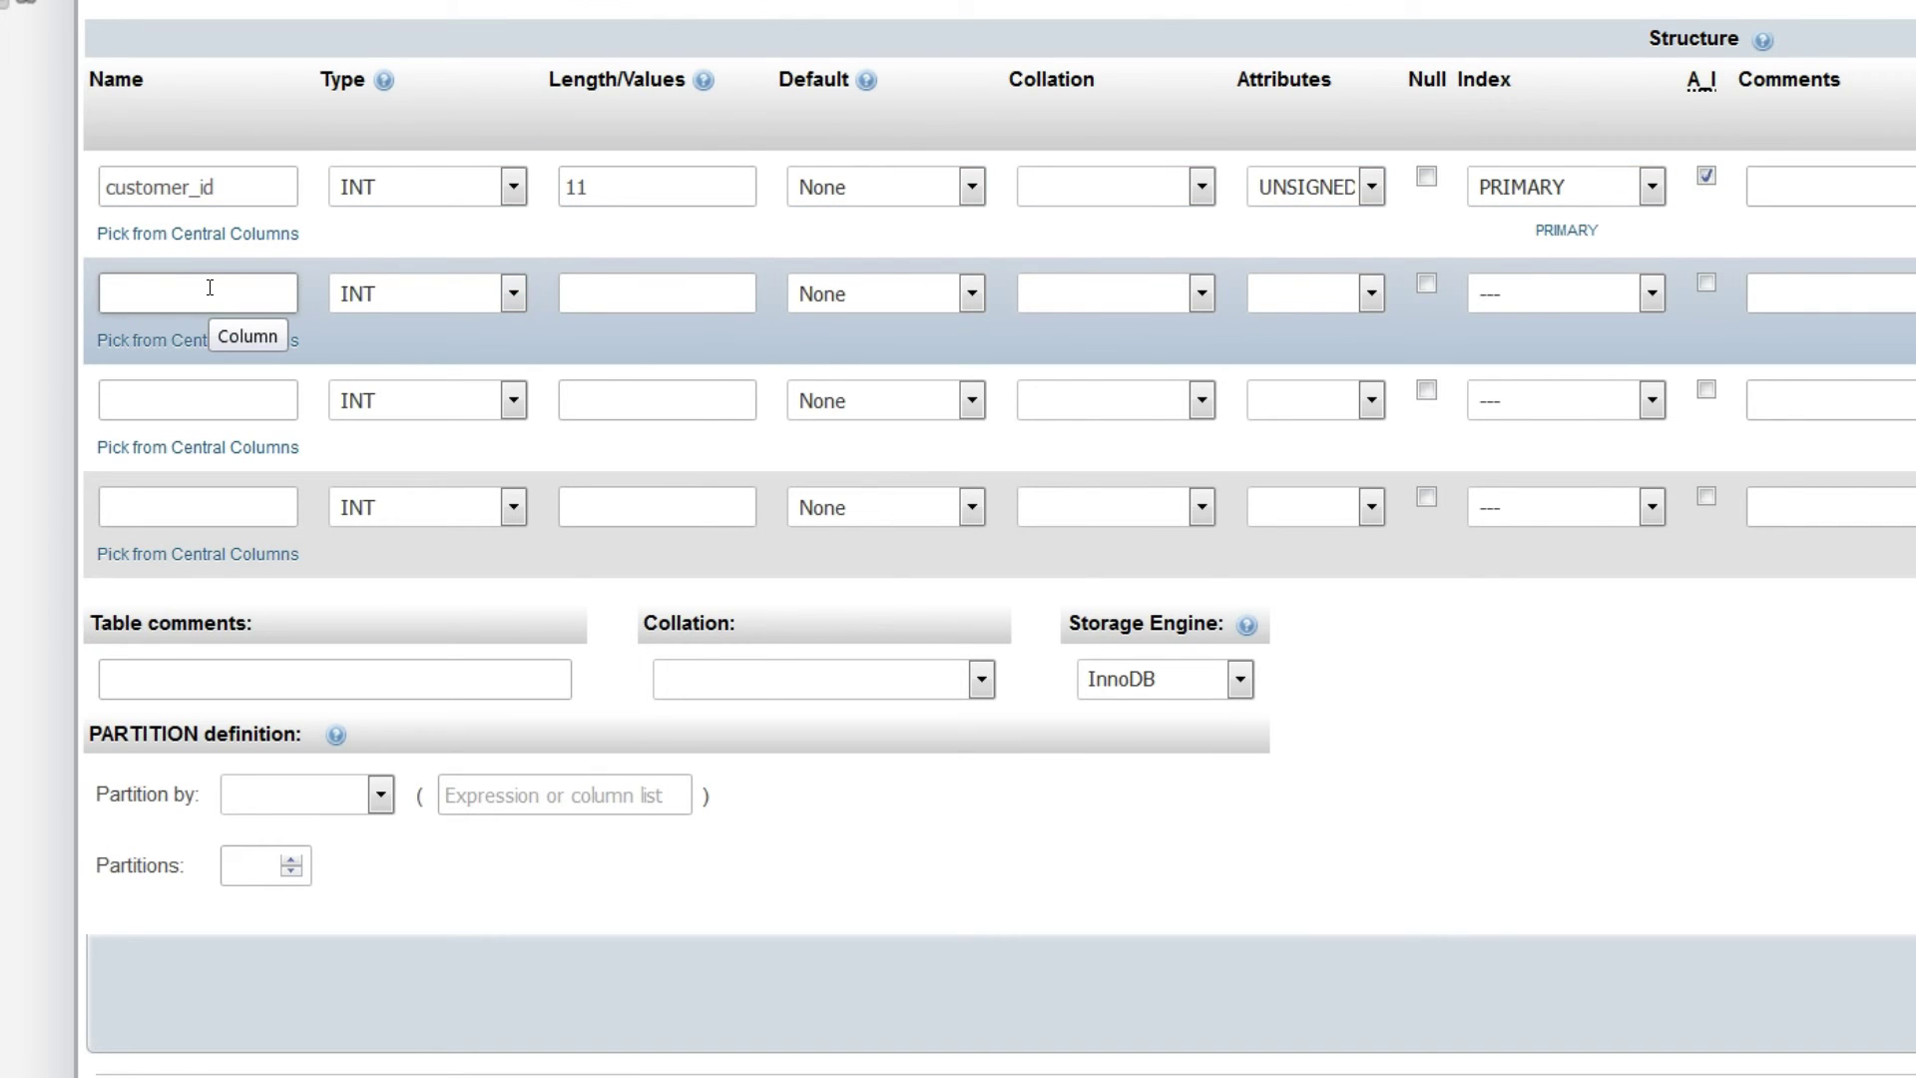
# - Define the second column as firstname with type VARCHAR, length 50 and collation utf8mb4_unicode_ci
pyautogui.write('first')
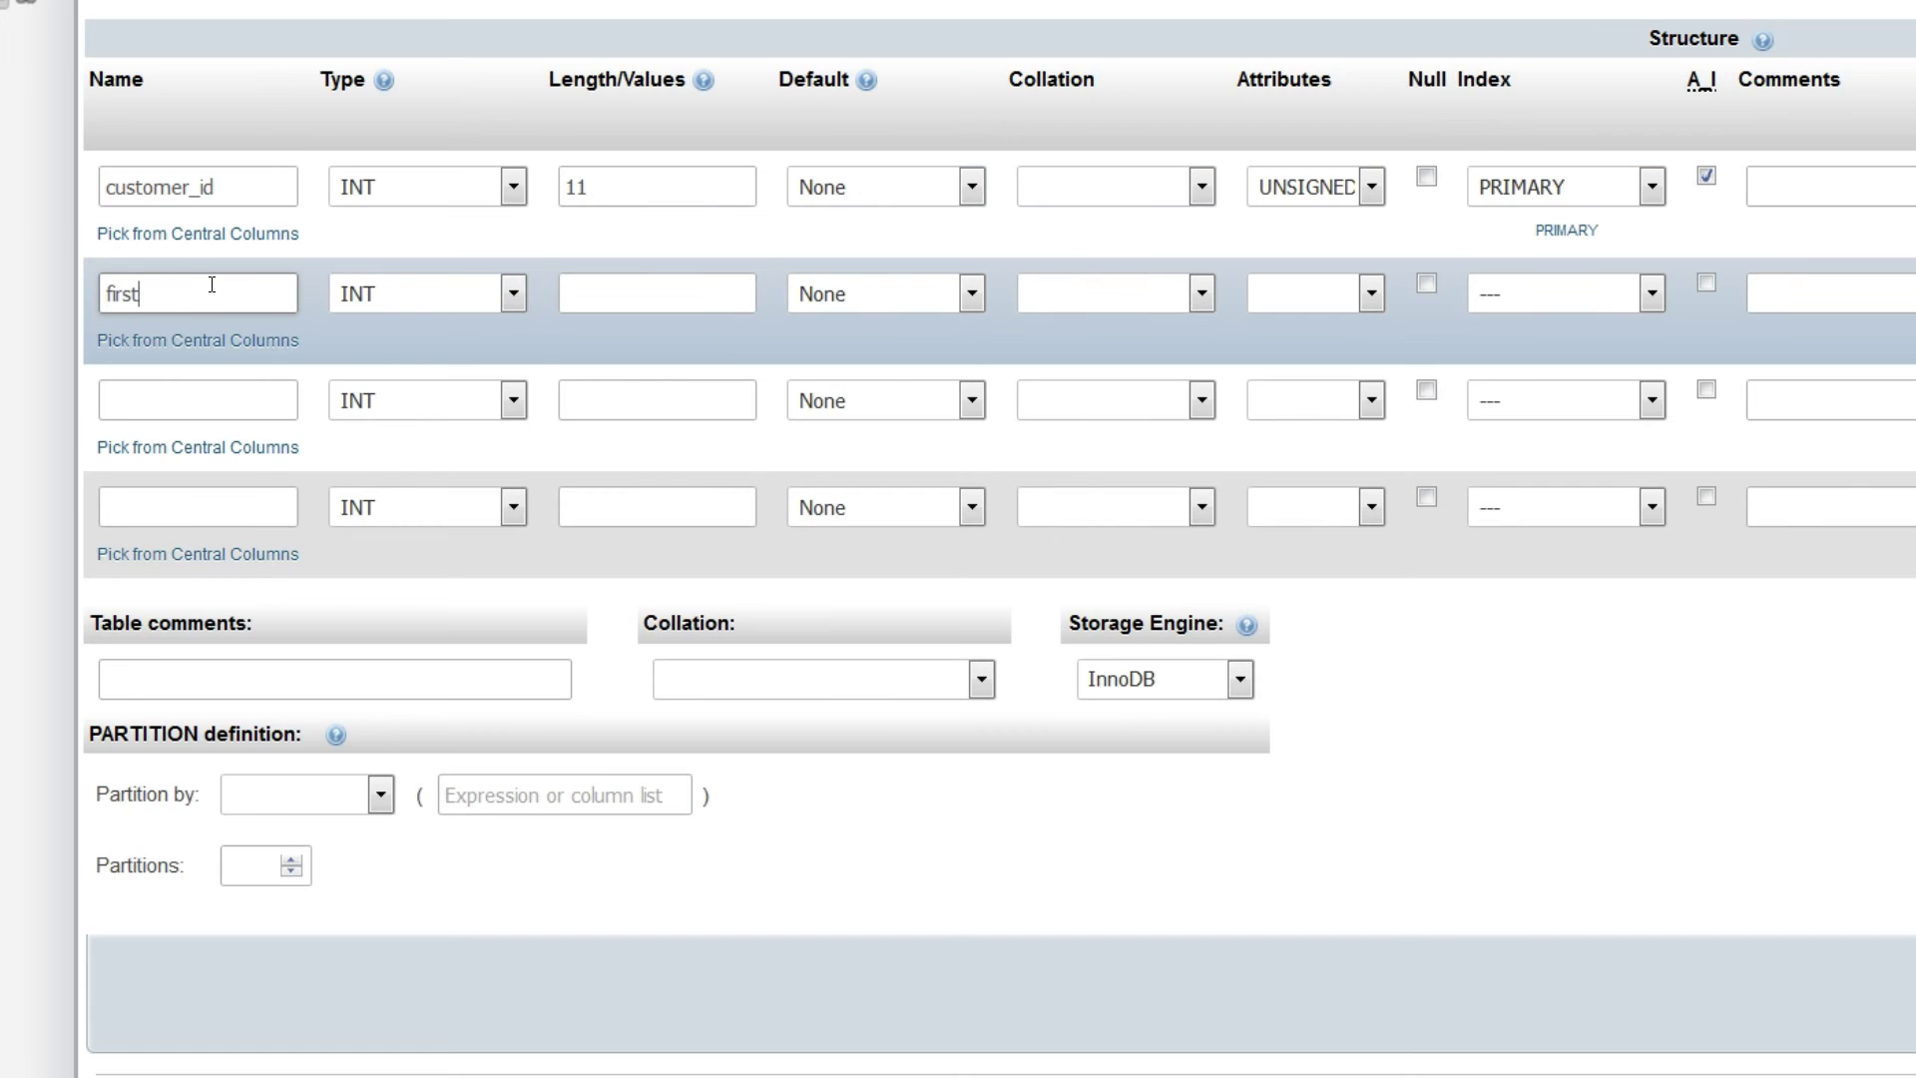
pyautogui.write('name')
pyautogui.click(379, 292)
pyautogui.click(388, 354)
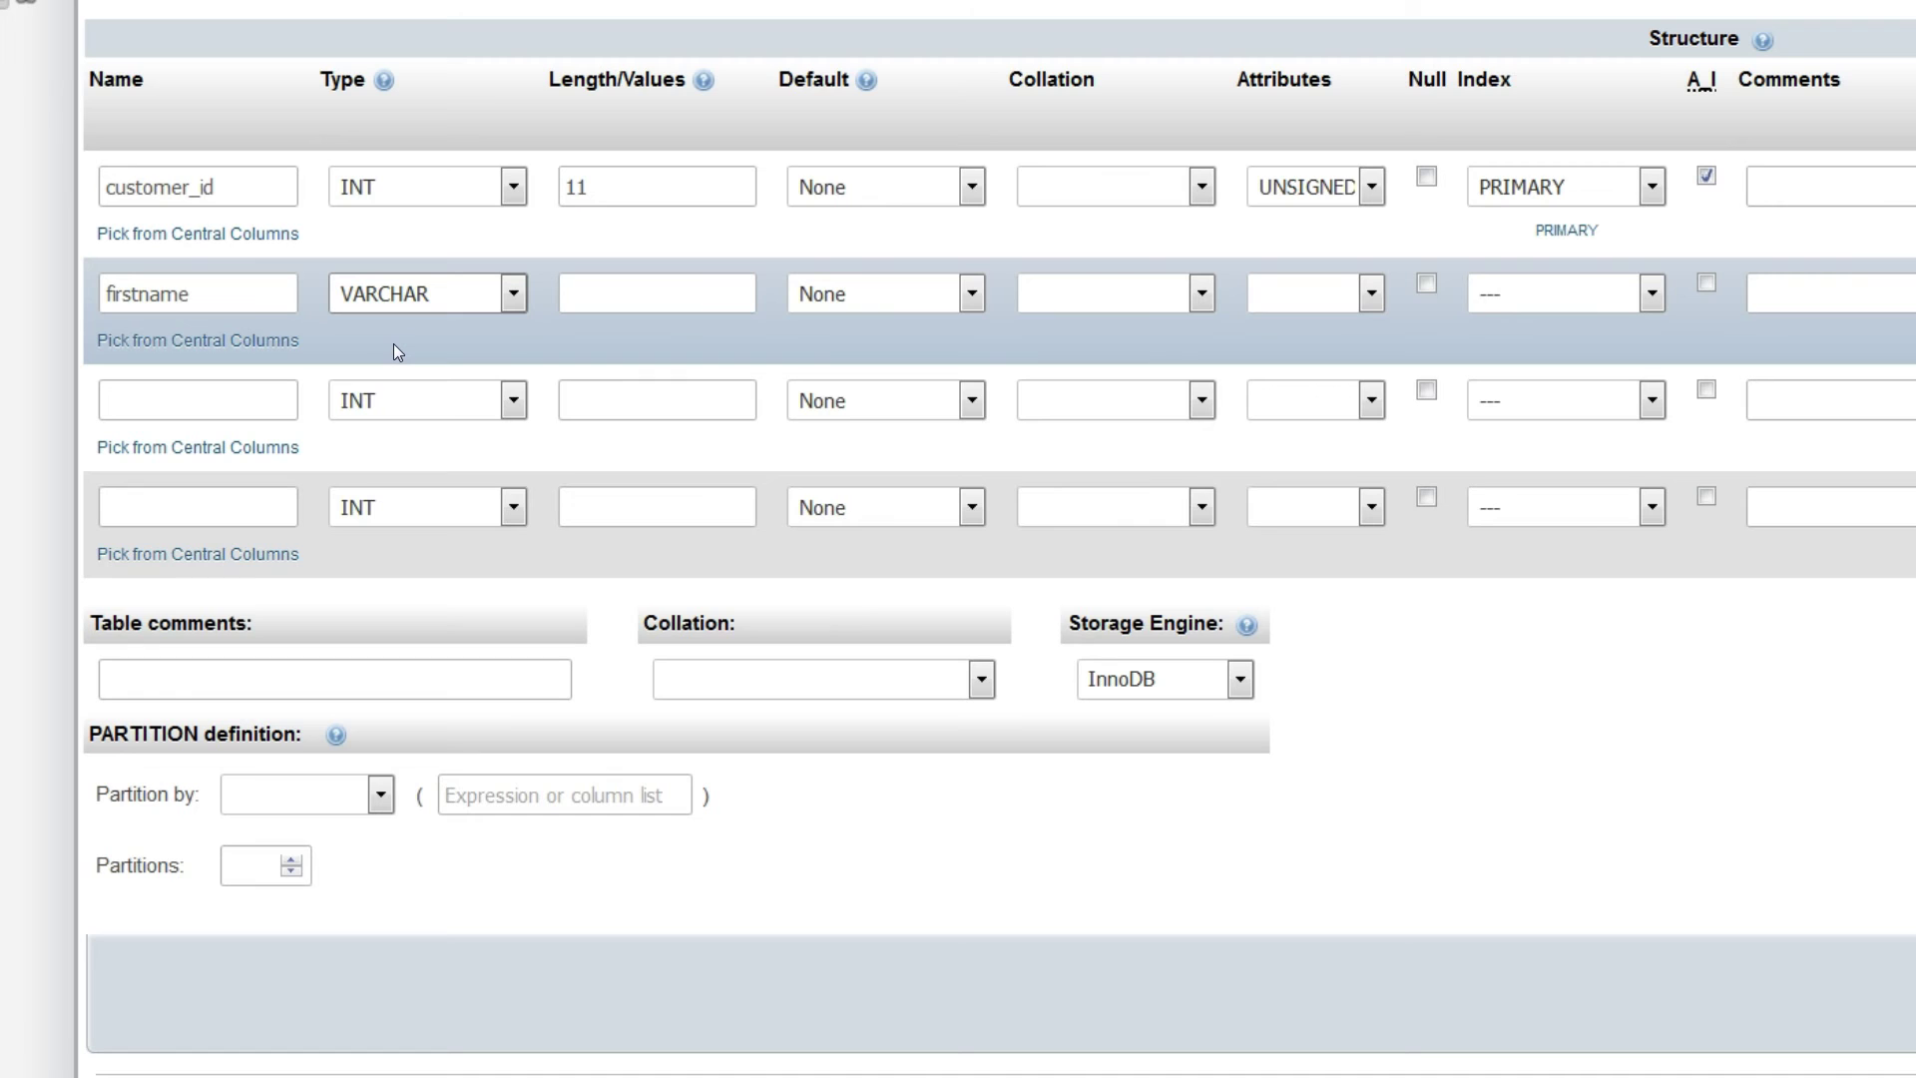
pyautogui.click(626, 297)
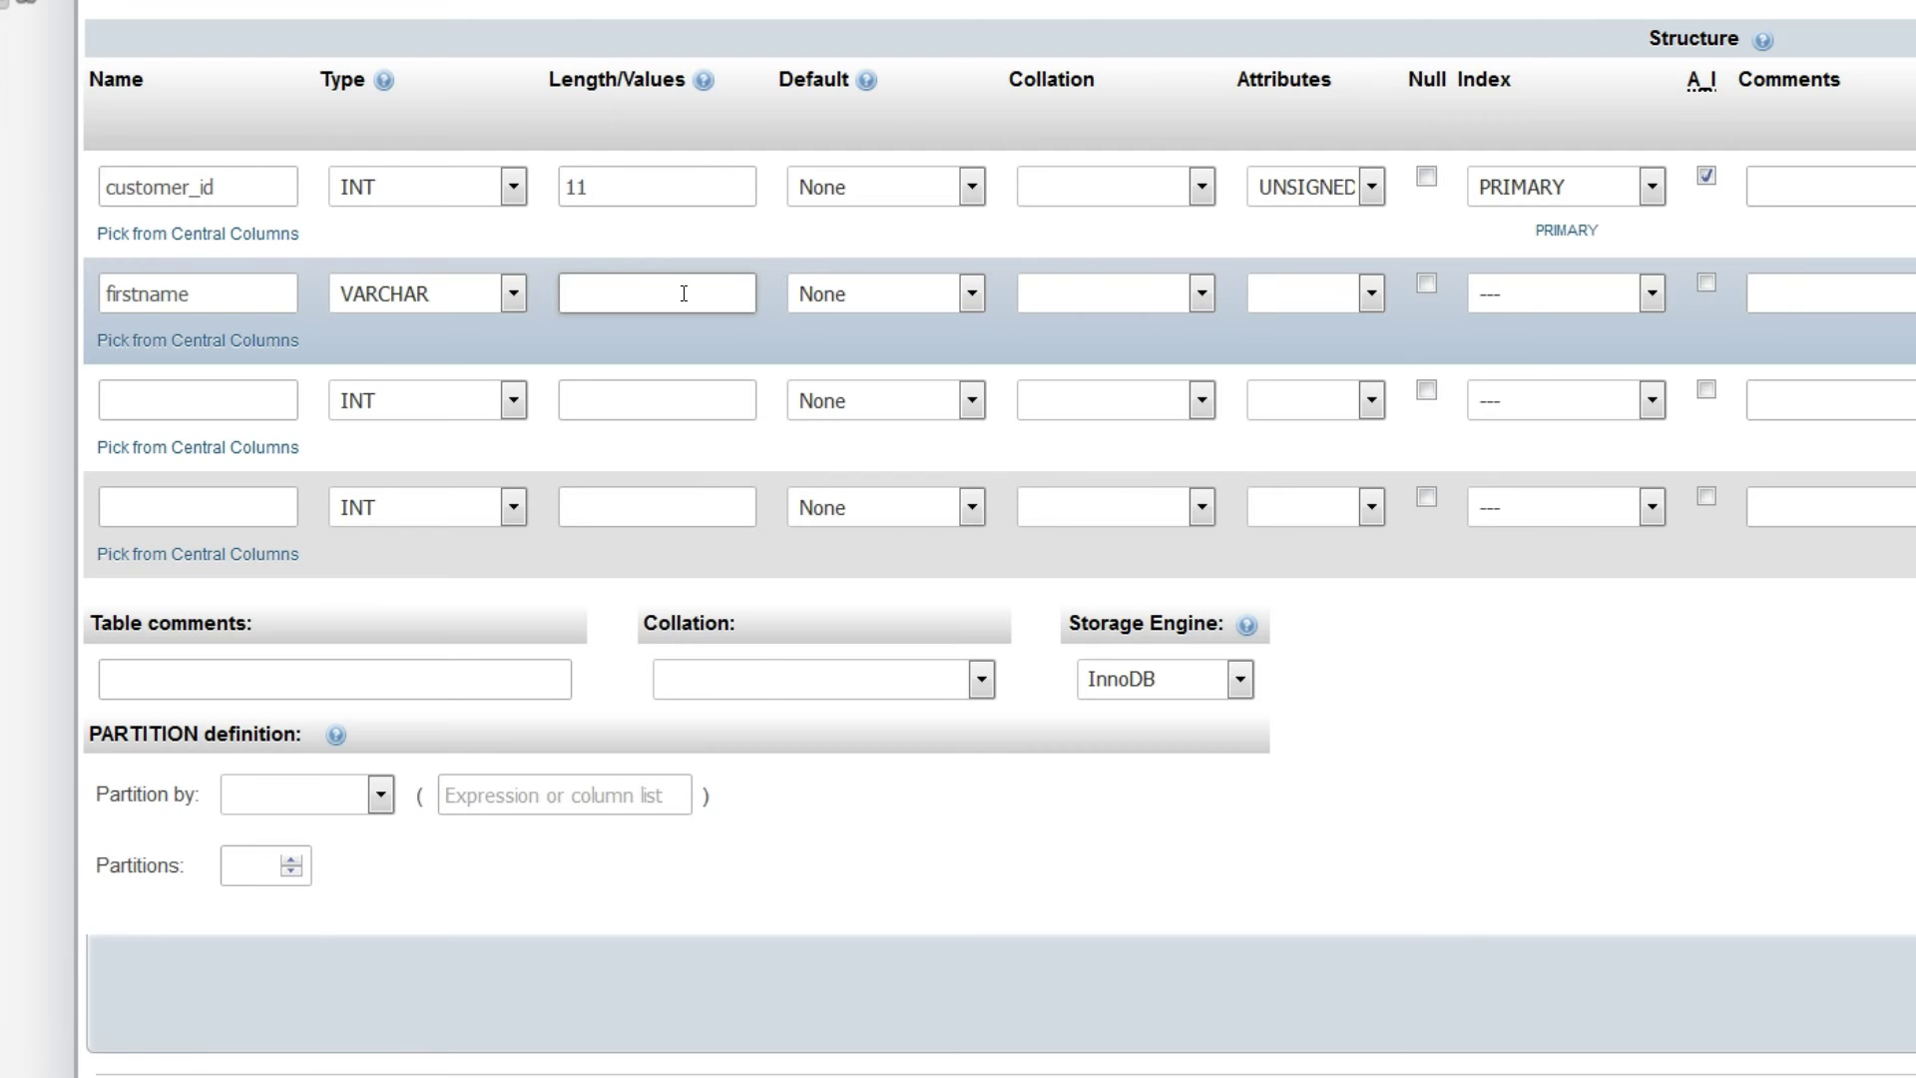
pyautogui.write('50')
pyautogui.click(1053, 308)
pyautogui.moveTo(1343, 351); pyautogui.dragTo(1246, 799)
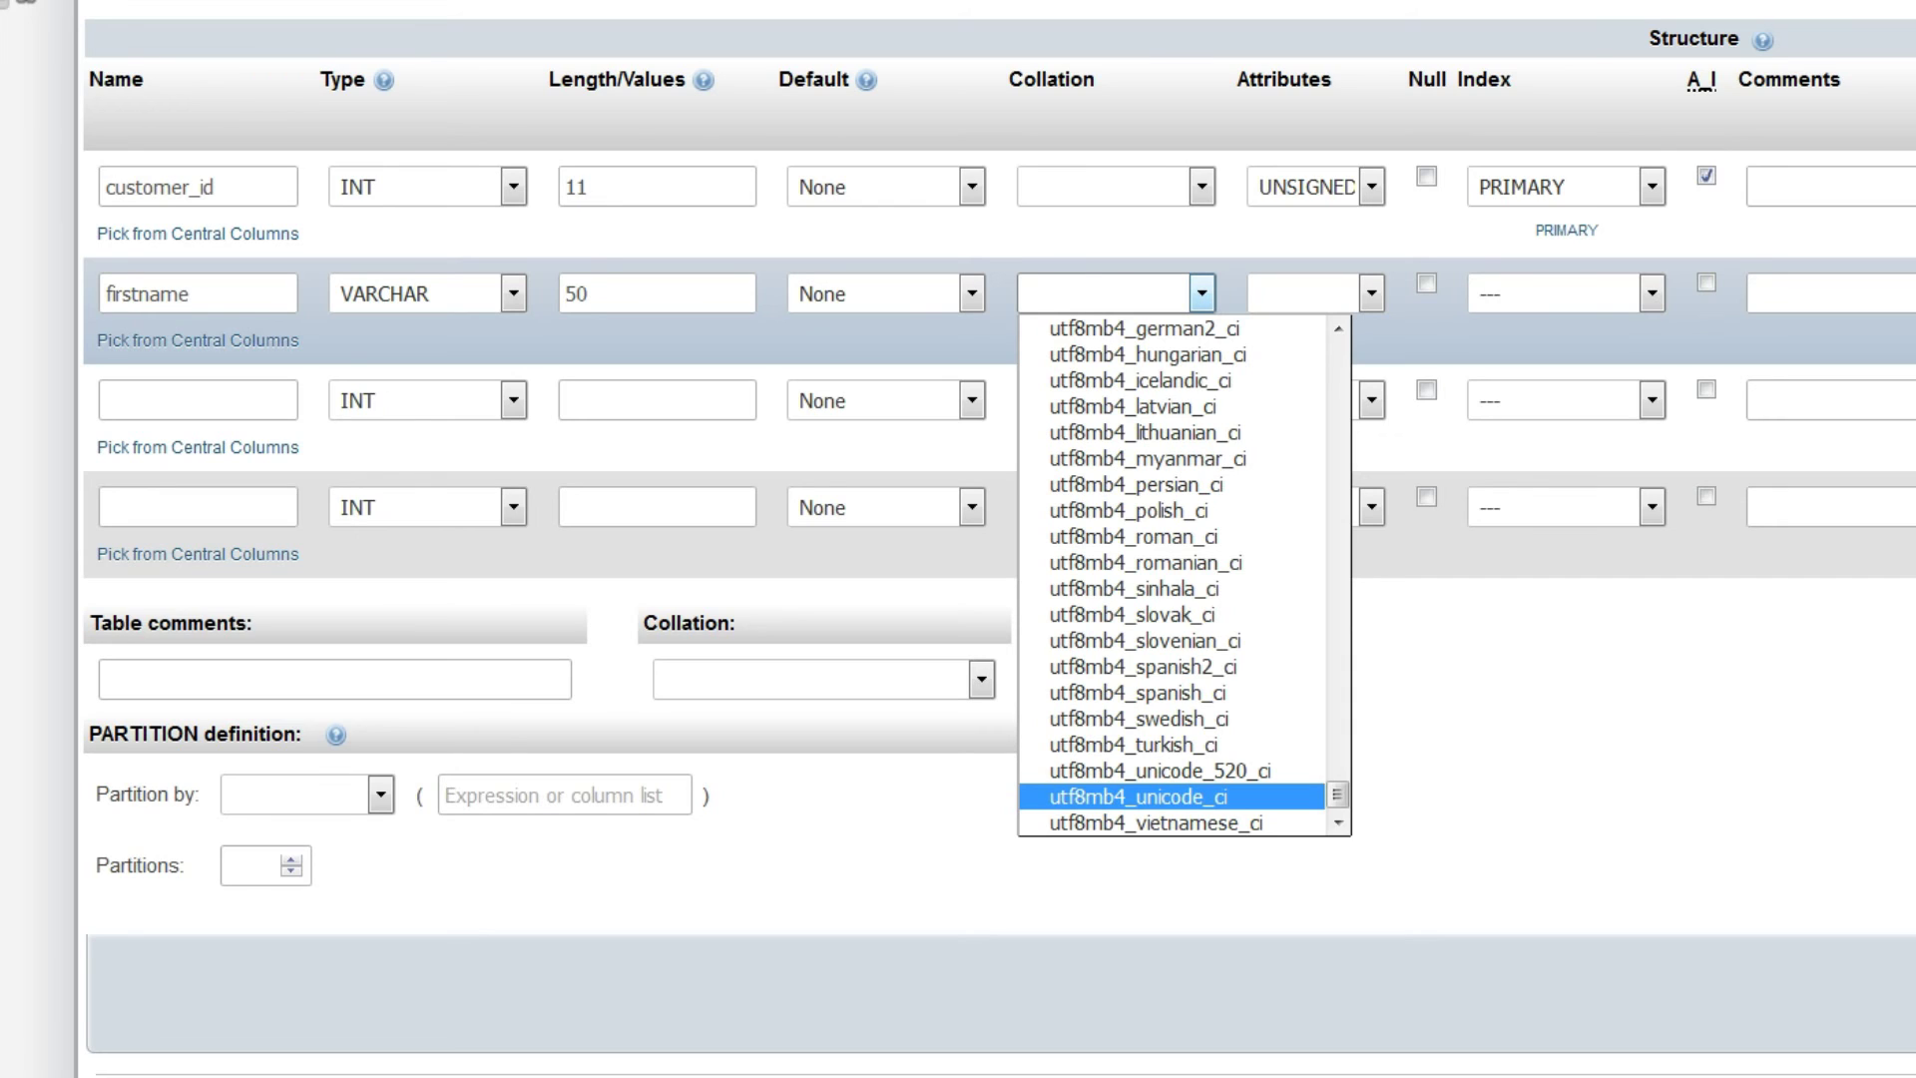
pyautogui.click(1237, 797)
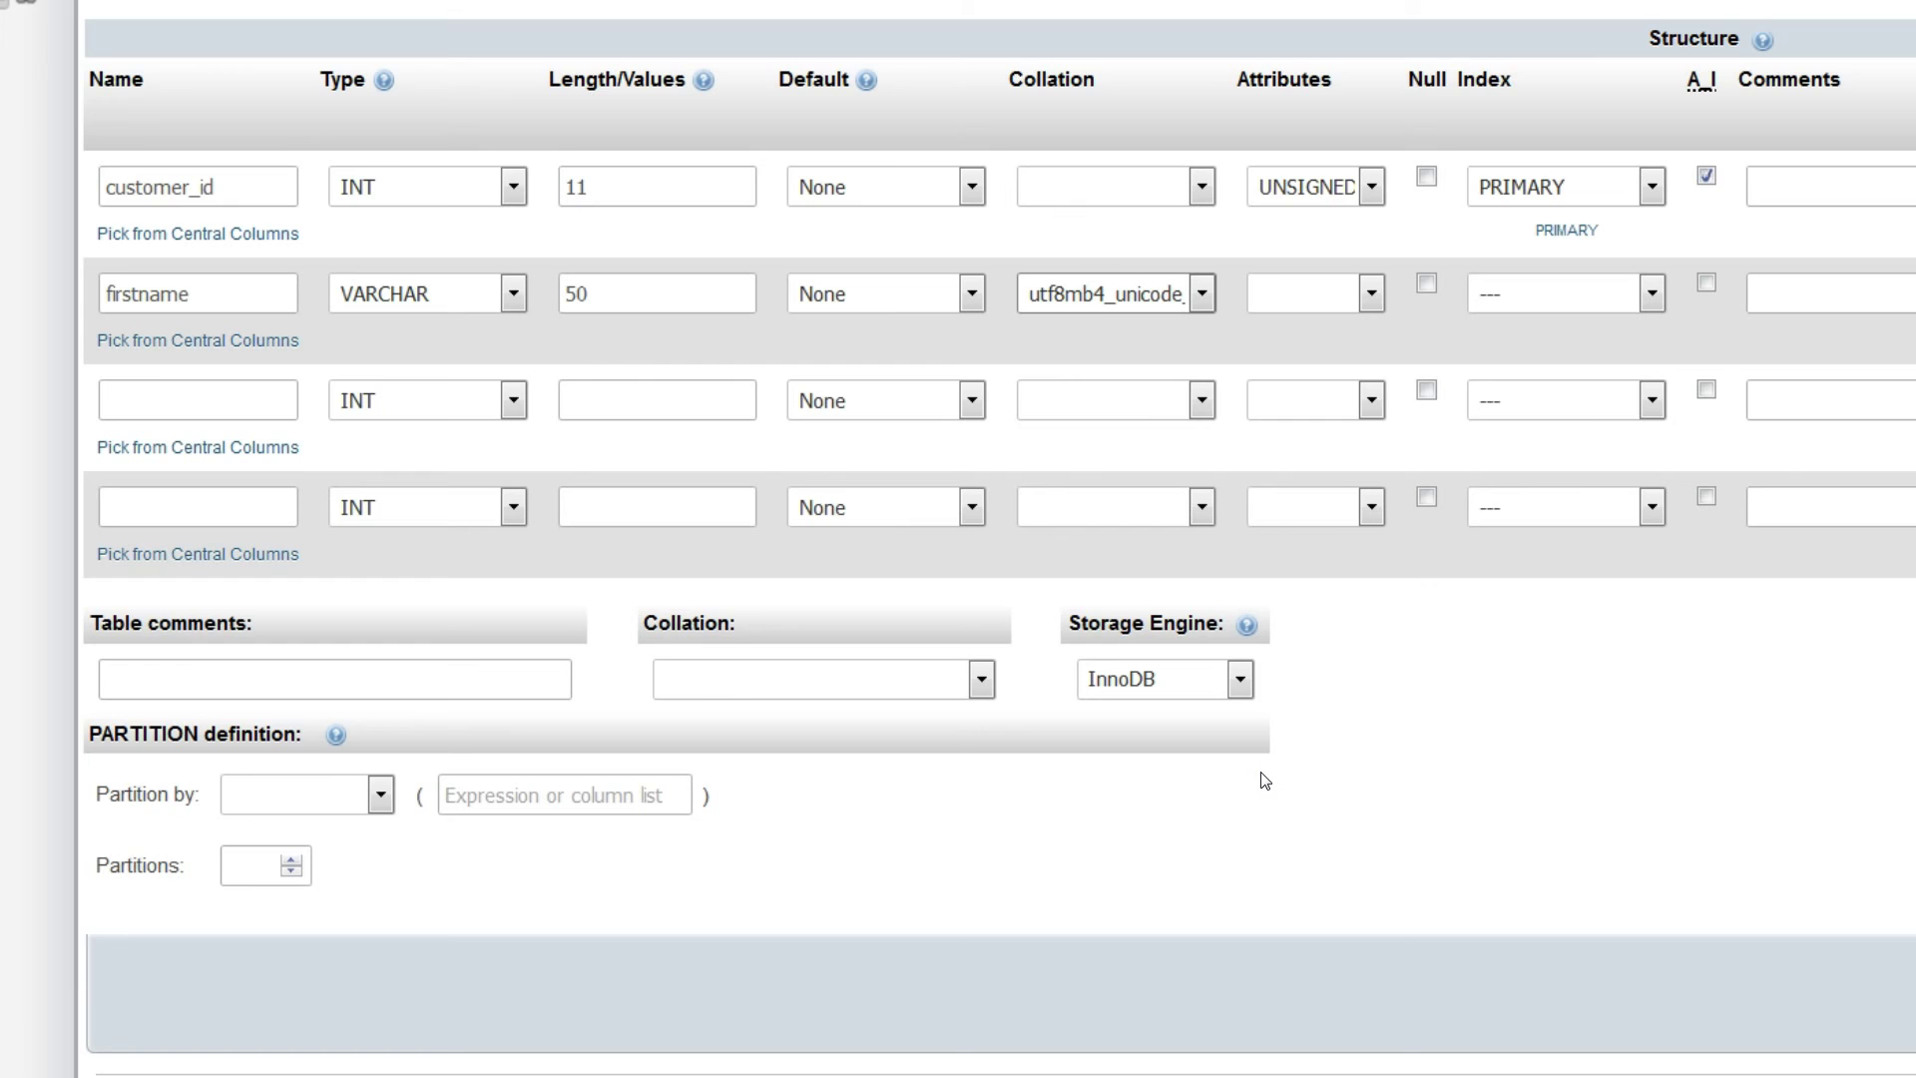
# - Define the third column as lastname with type VARCHAR, length 50 and collation utf8mb4_unicode_ci
pyautogui.click(228, 390)
pyautogui.write('lastname')
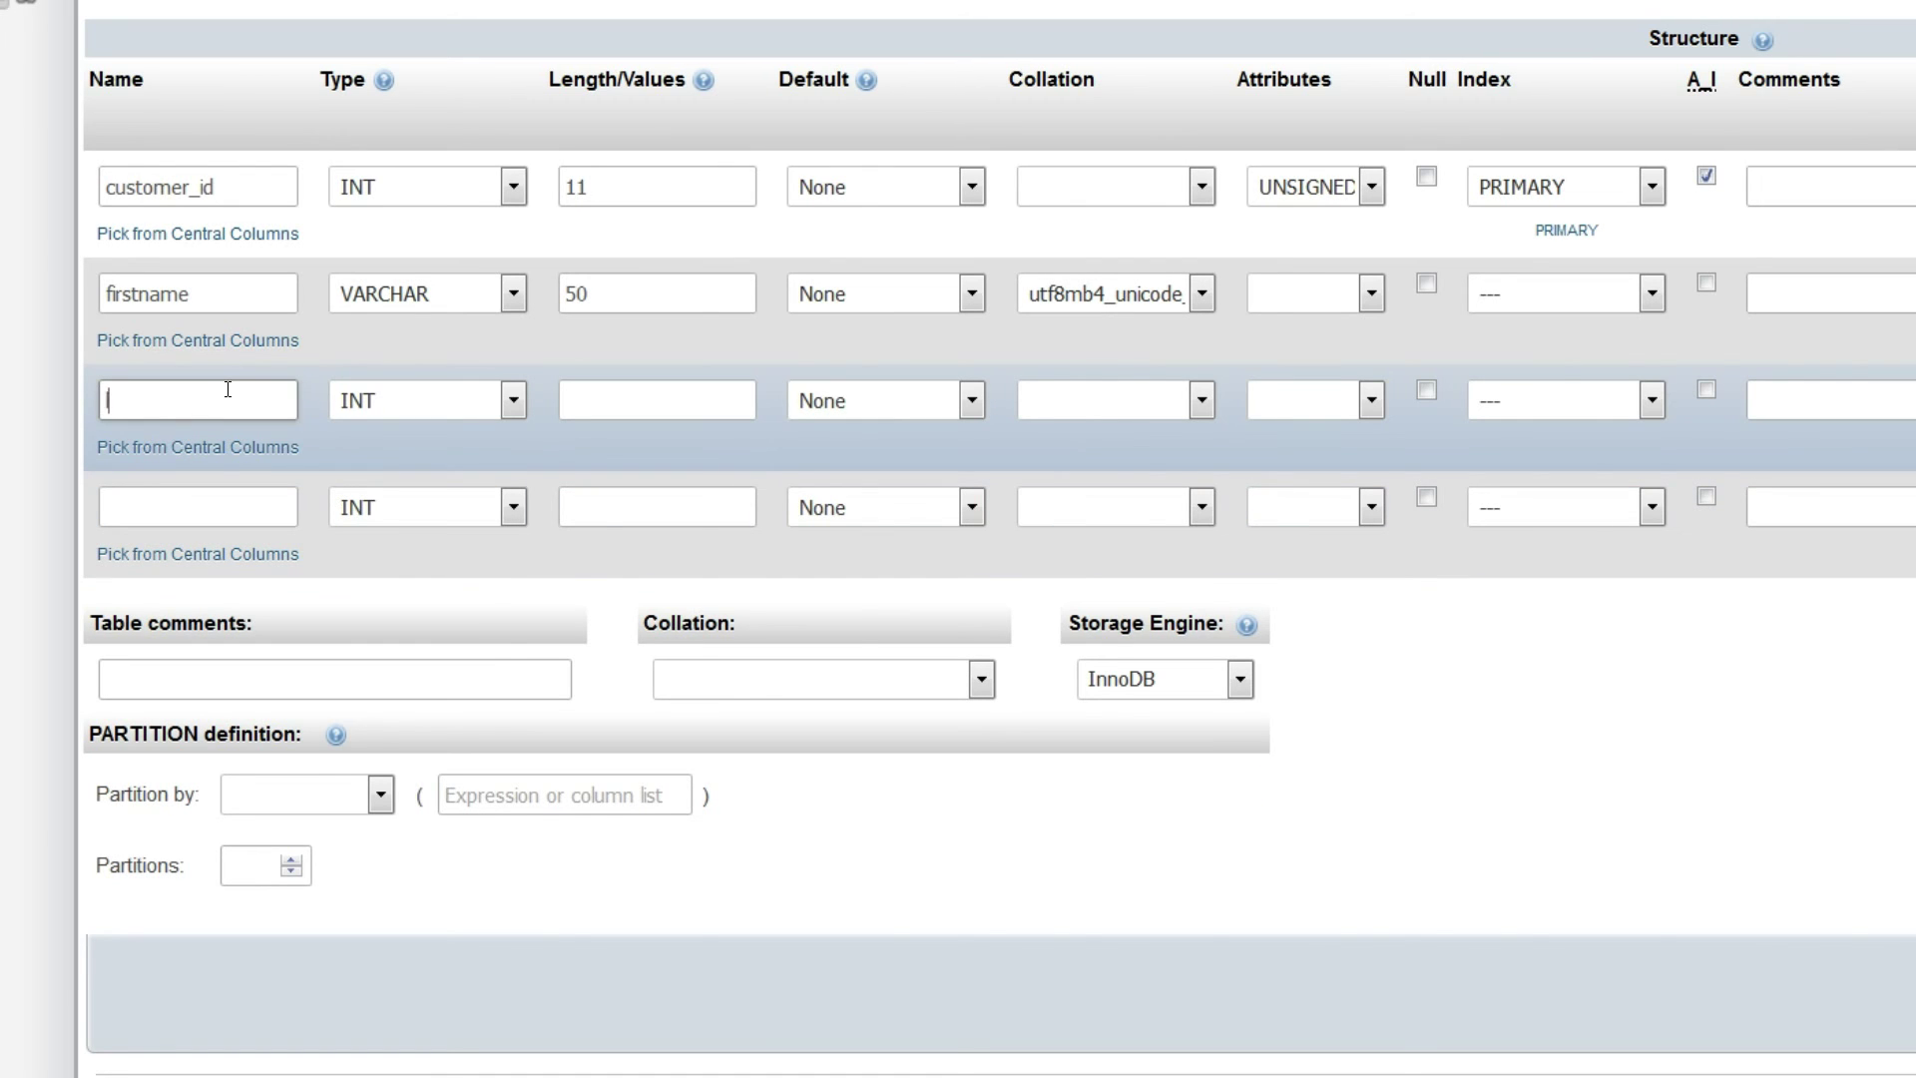
pyautogui.click(445, 401)
pyautogui.click(433, 460)
pyautogui.click(599, 399)
pyautogui.write('50')
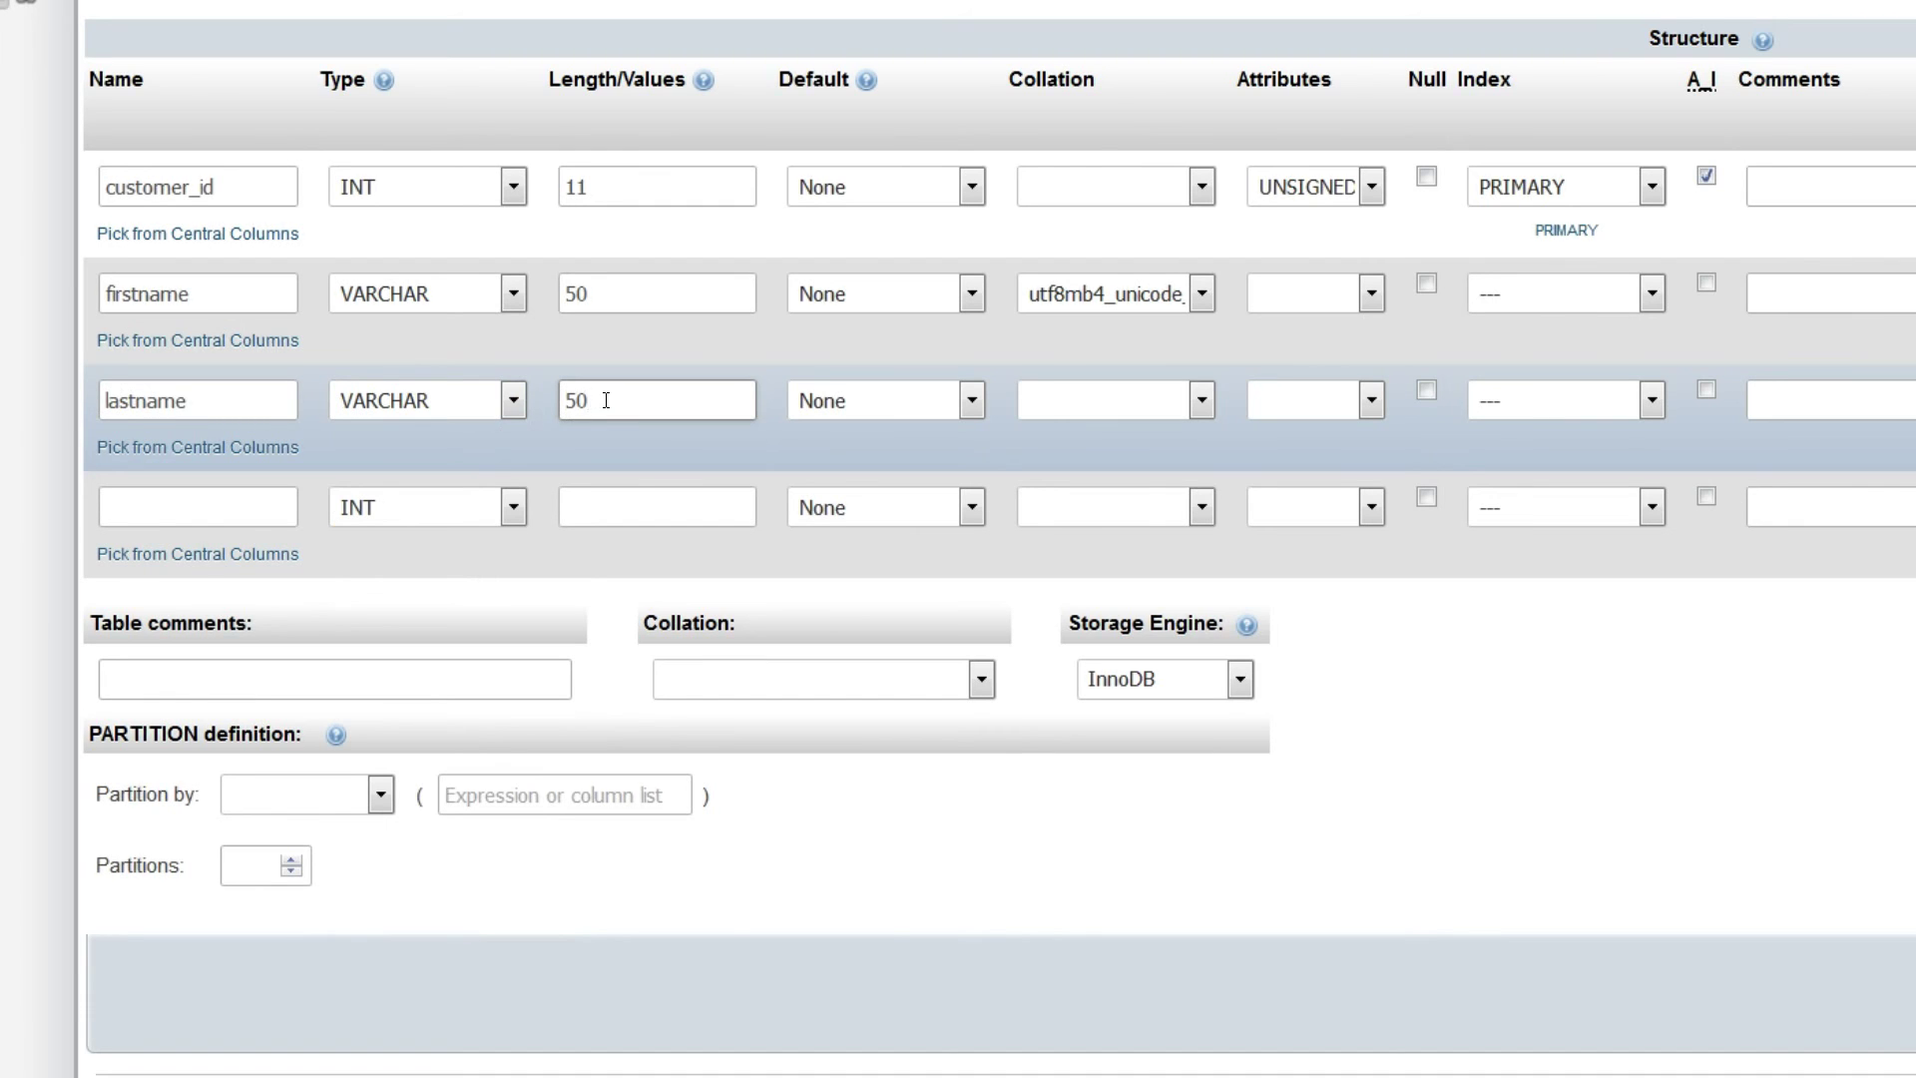
pyautogui.click(1029, 410)
pyautogui.click(1233, 499)
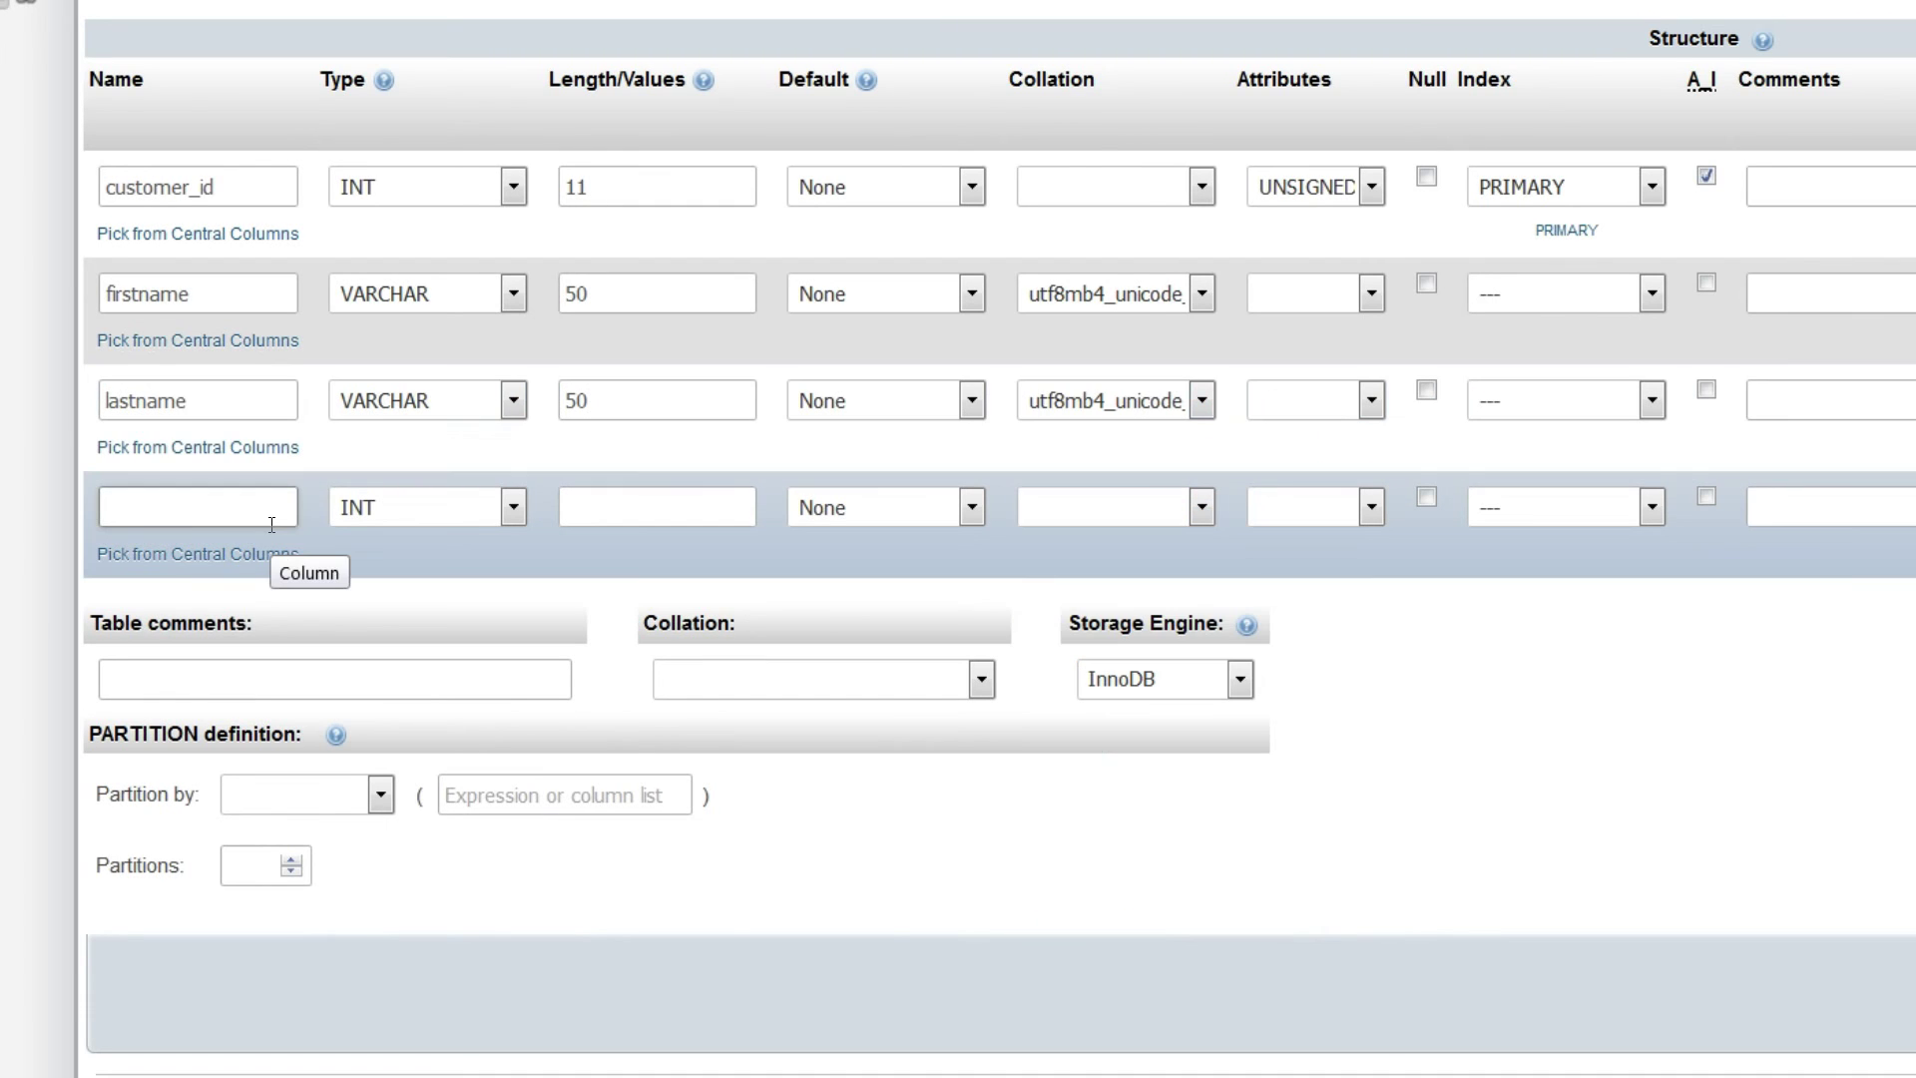
# - Define the fourth column as address with type VARCHAR, length 255 and collation utf8mb4_unicode_ci
pyautogui.click(271, 525)
pyautogui.write('address')
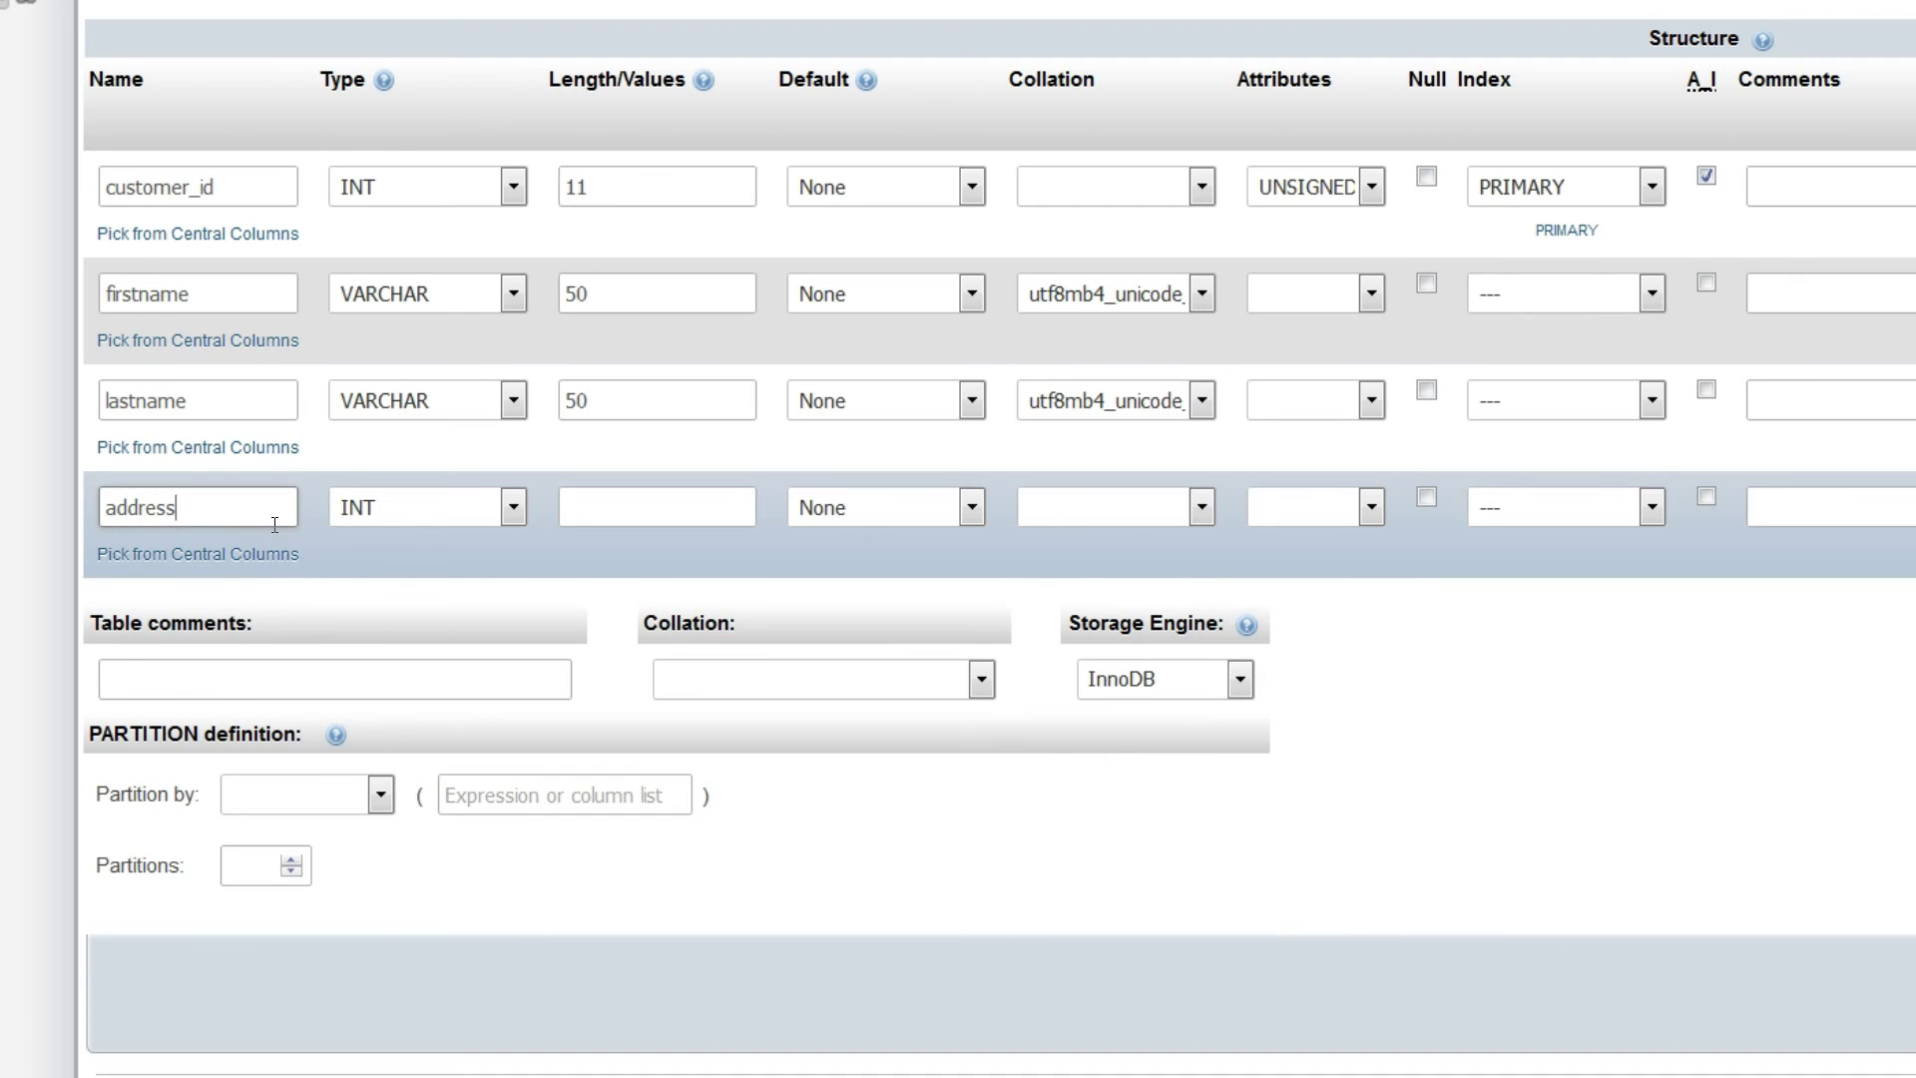
pyautogui.click(399, 507)
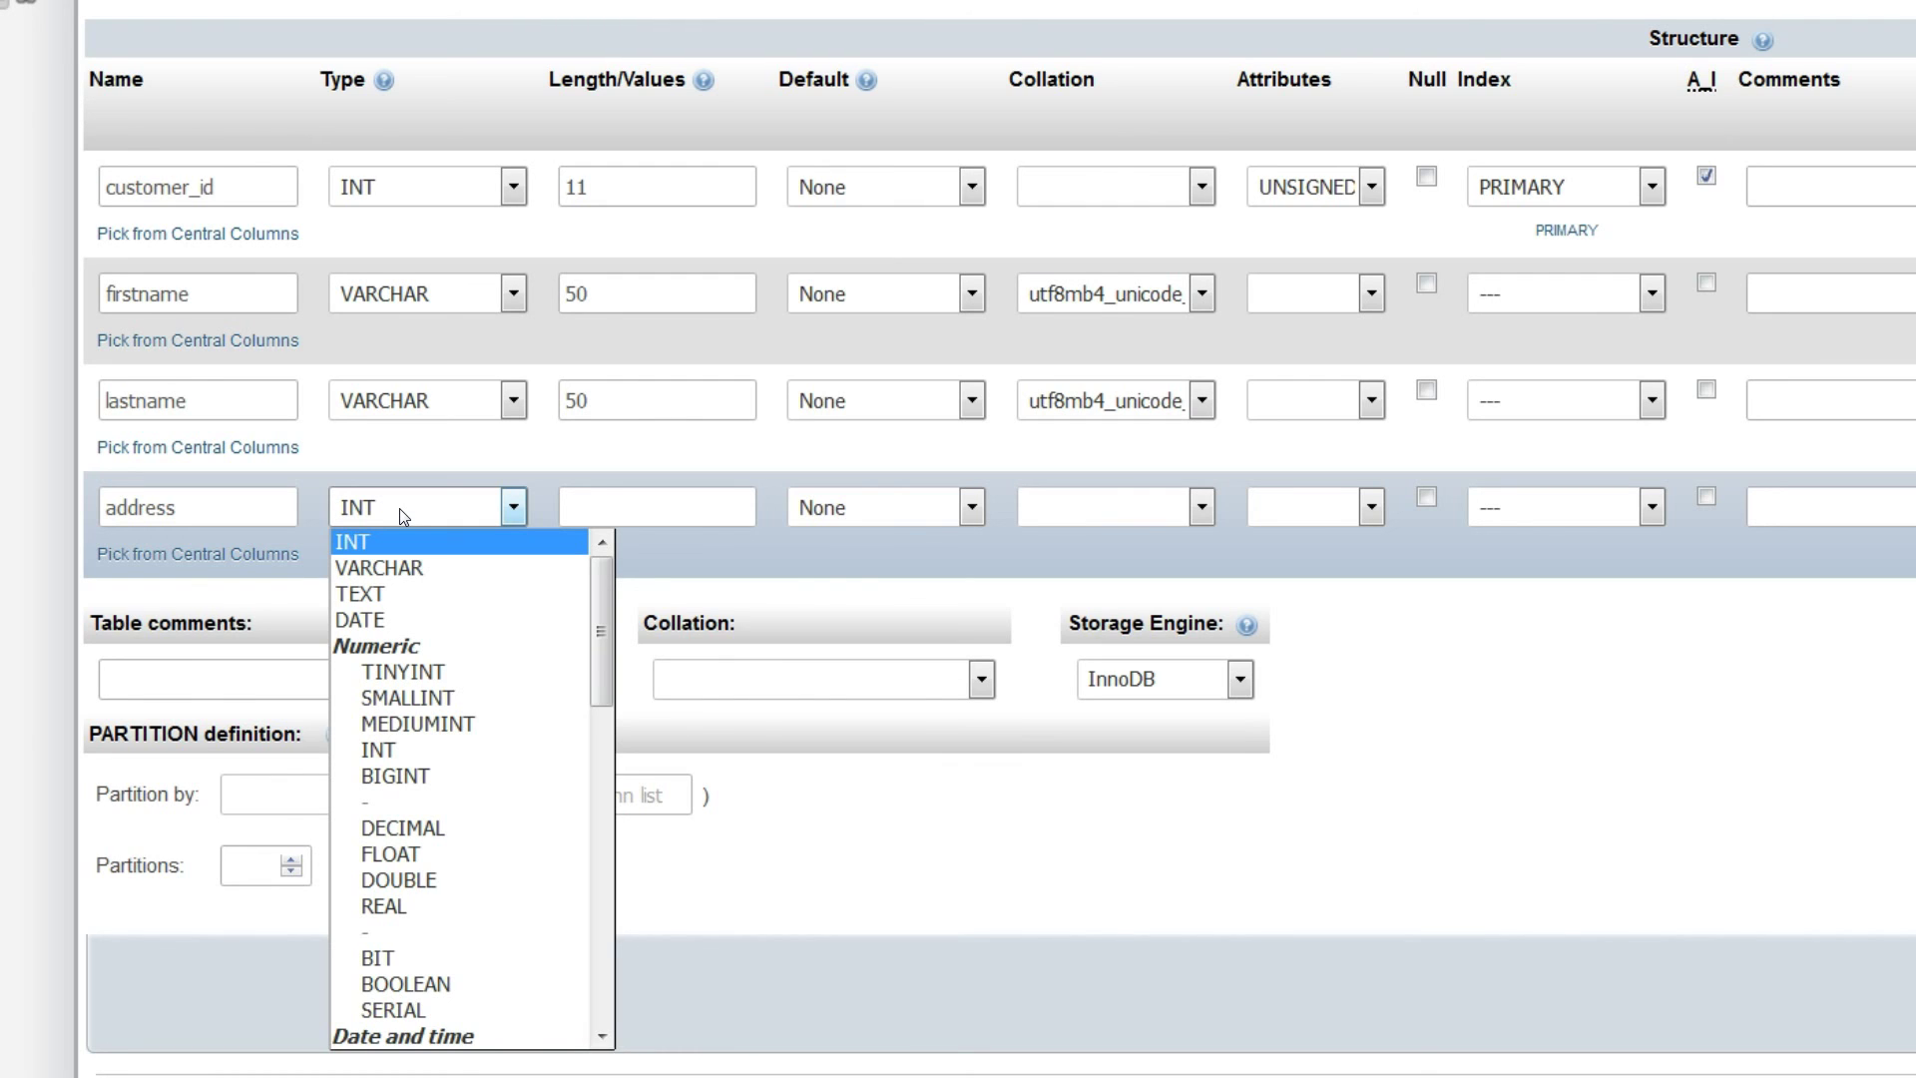
pyautogui.click(403, 567)
pyautogui.click(632, 512)
pyautogui.write('255')
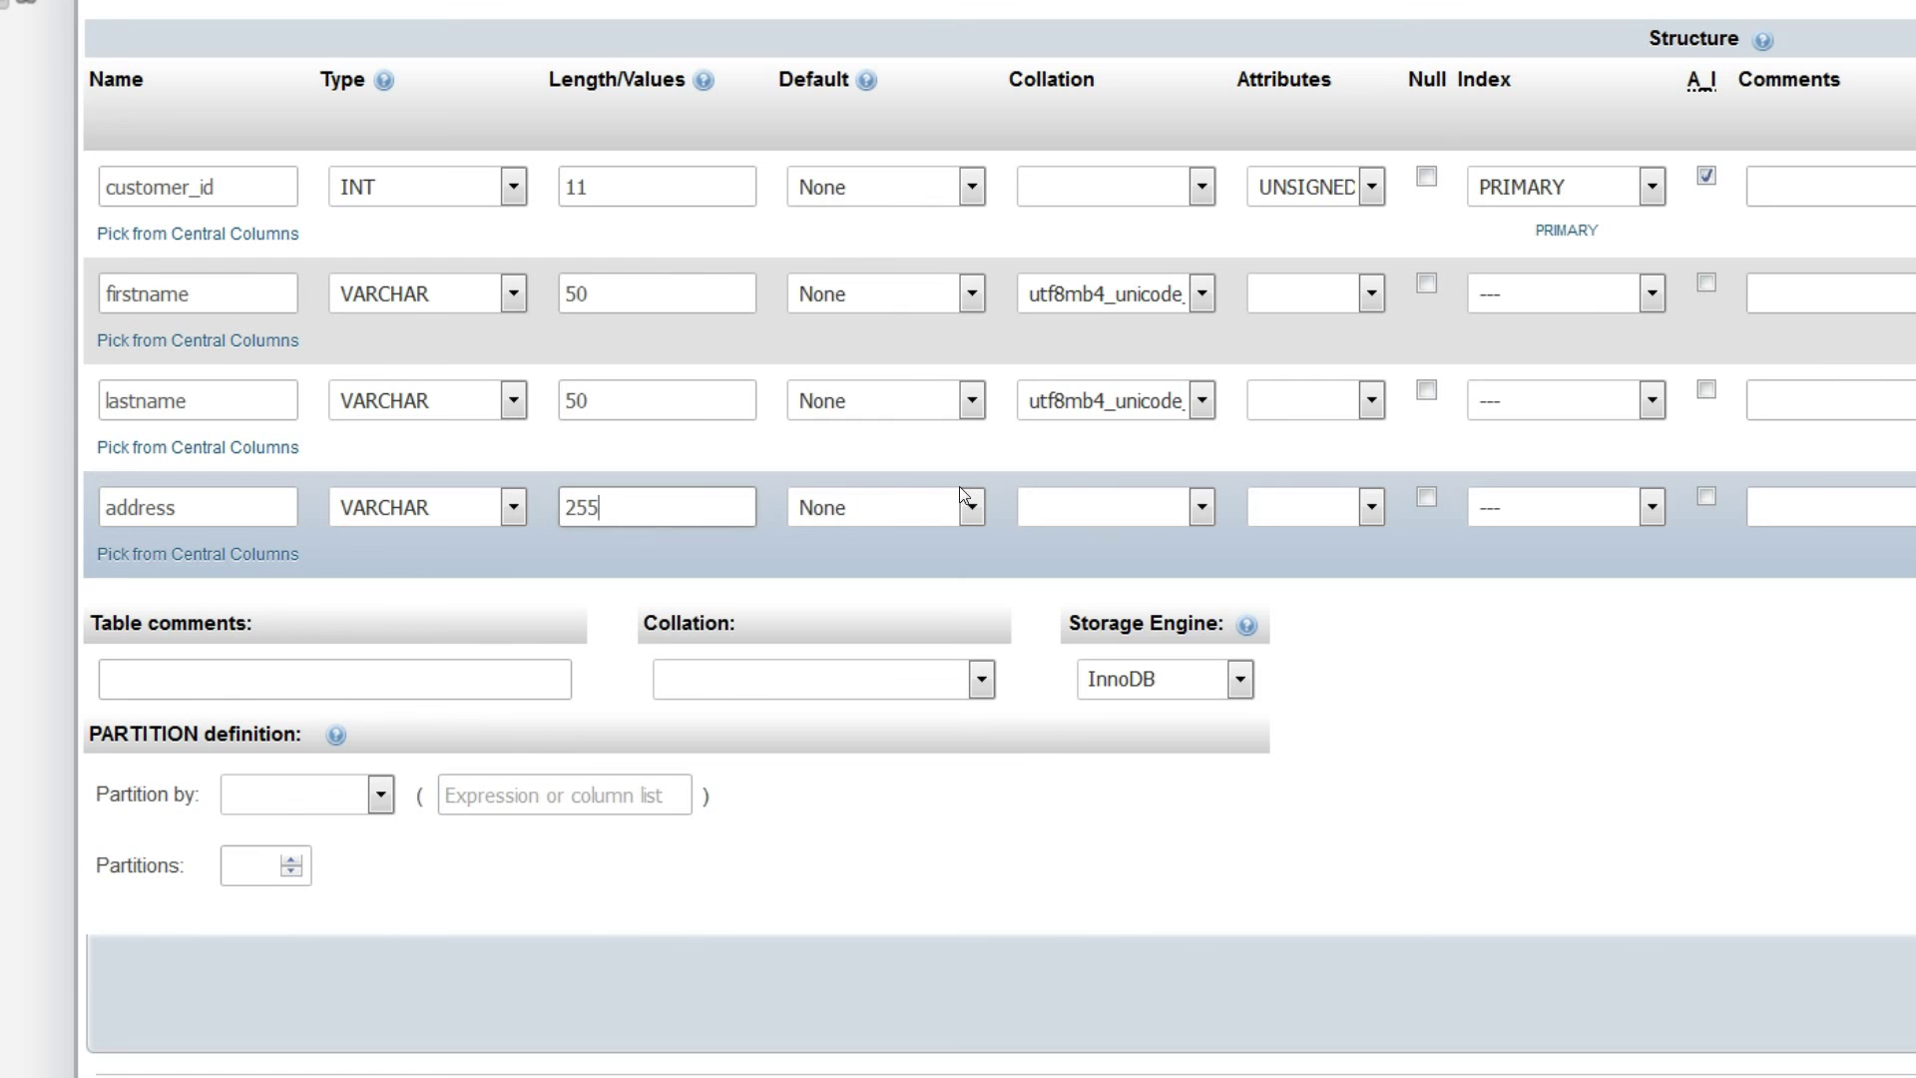
pyautogui.click(1046, 507)
pyautogui.moveTo(1348, 582); pyautogui.dragTo(1336, 1021)
pyautogui.click(1277, 1014)
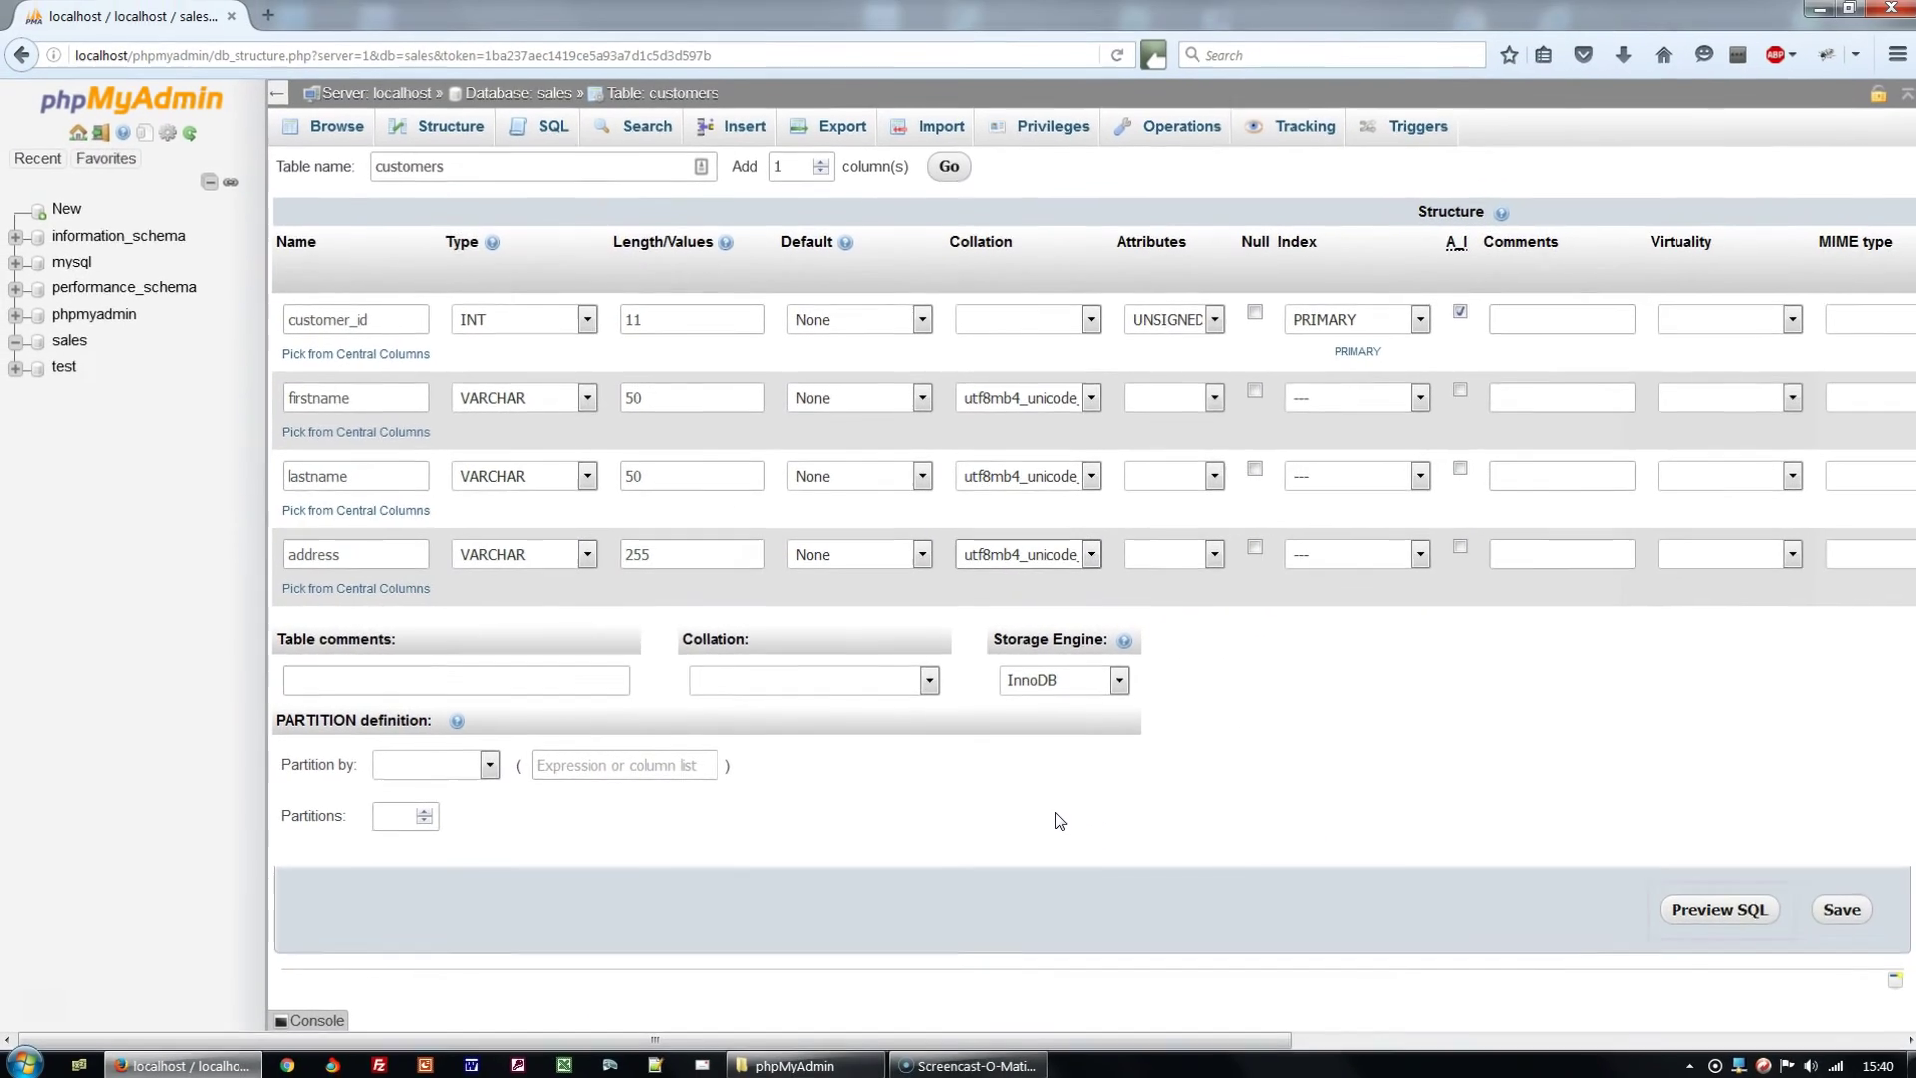
# - Preview the SQL for the customers table, close the preview and save the table
pyautogui.click(1687, 910)
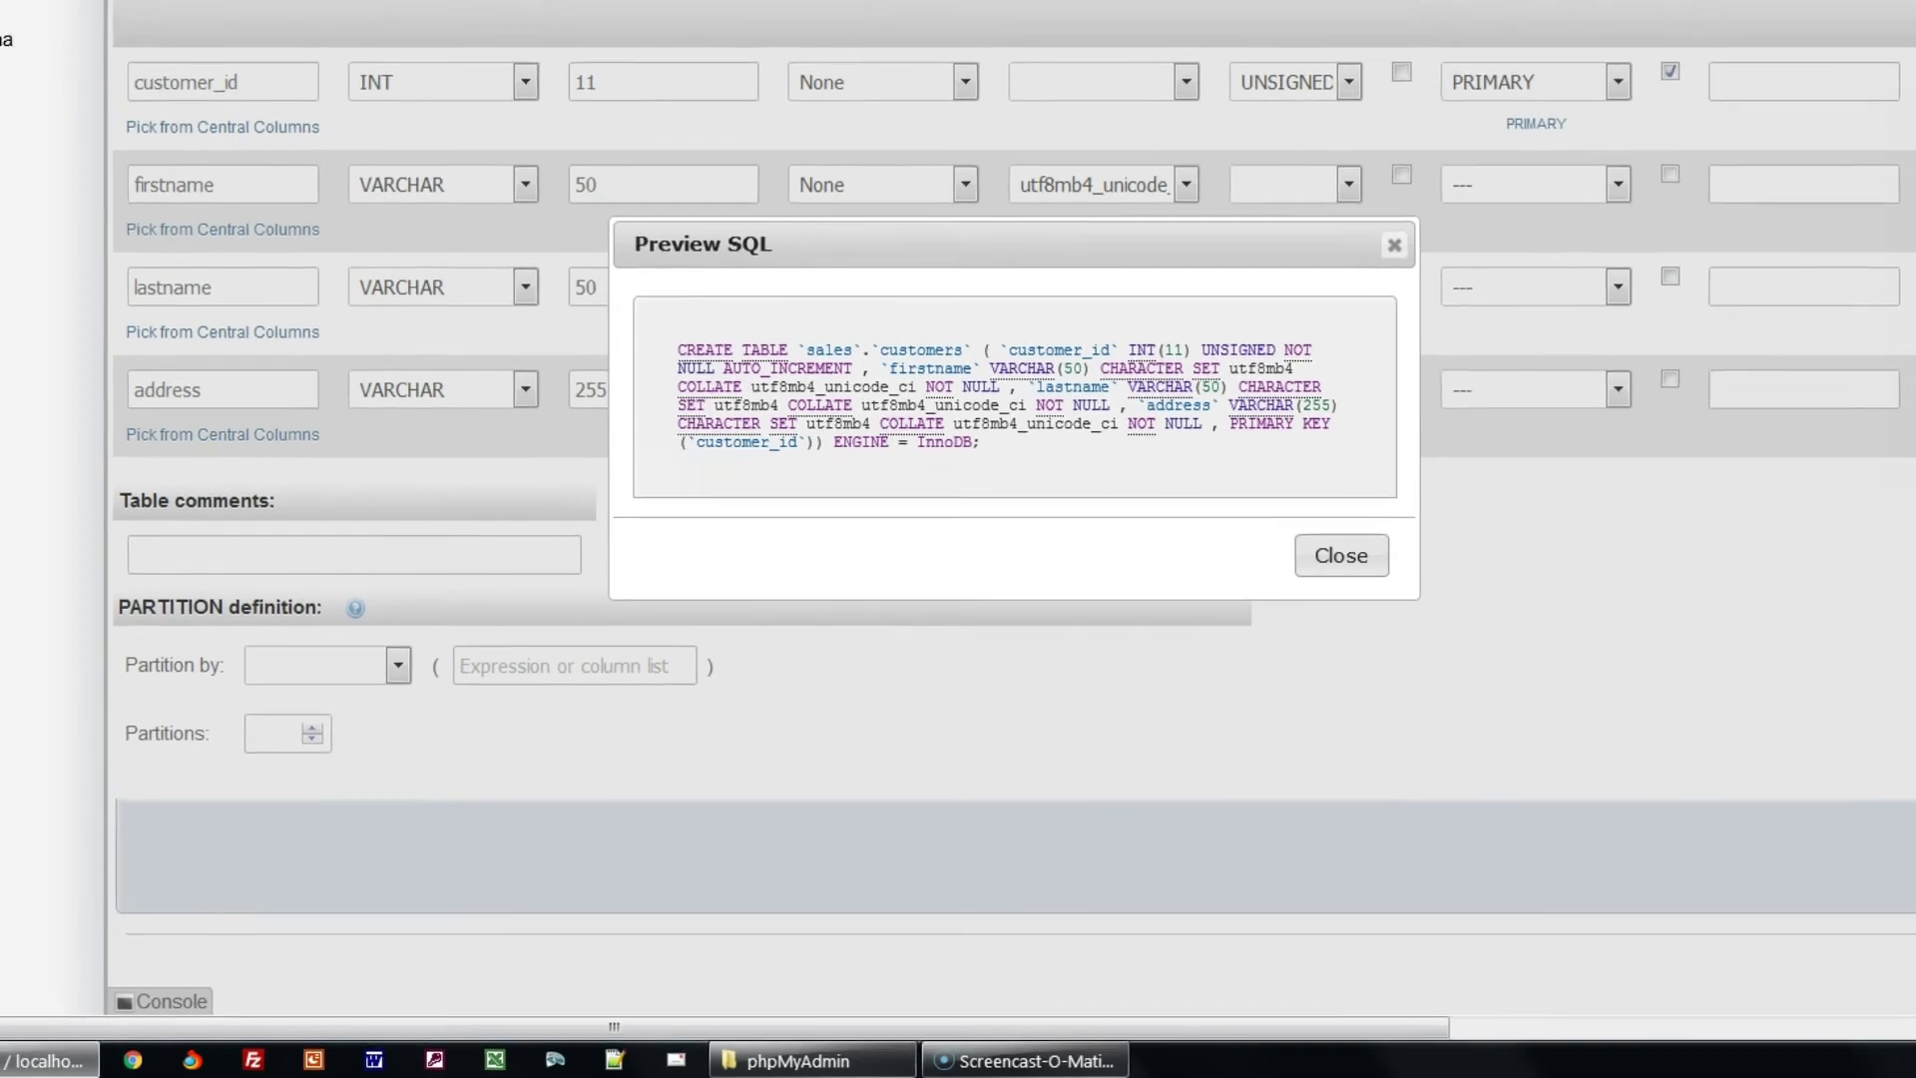
pyautogui.click(1364, 531)
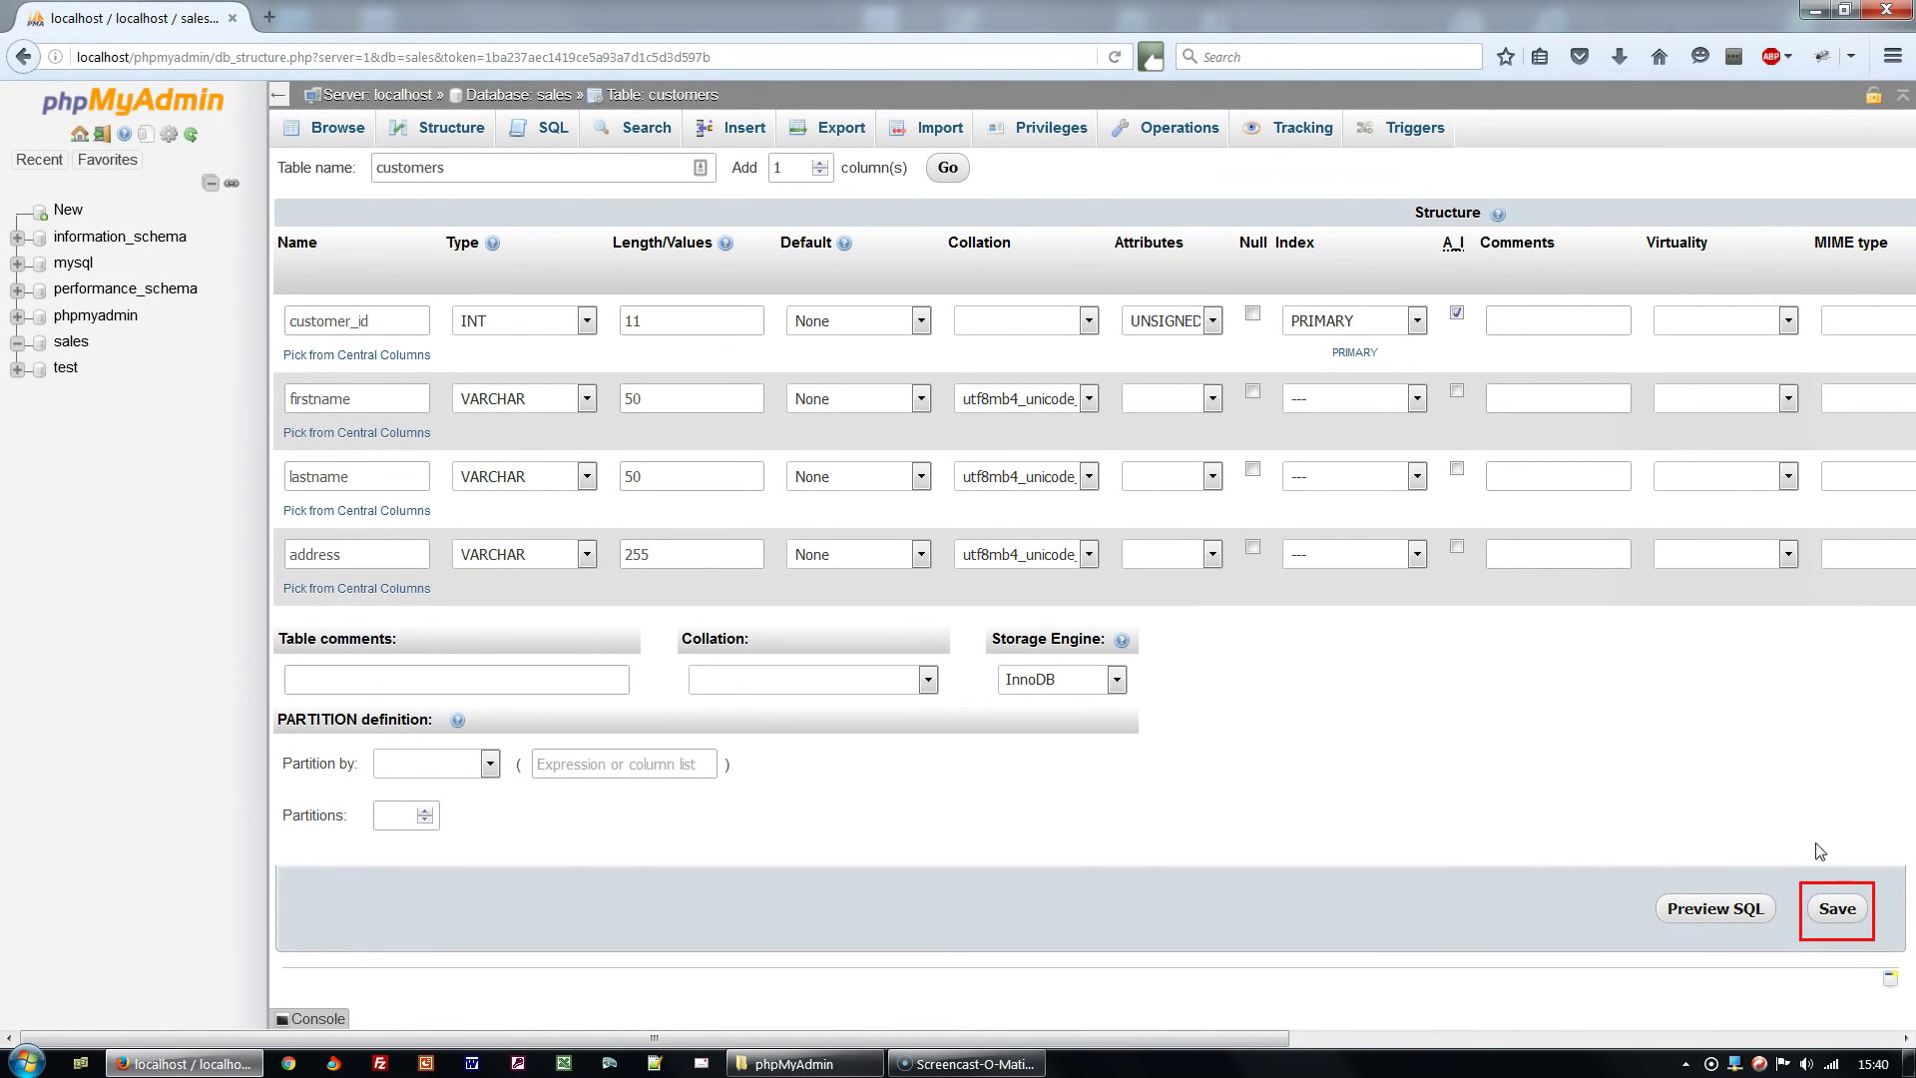
pyautogui.click(1834, 910)
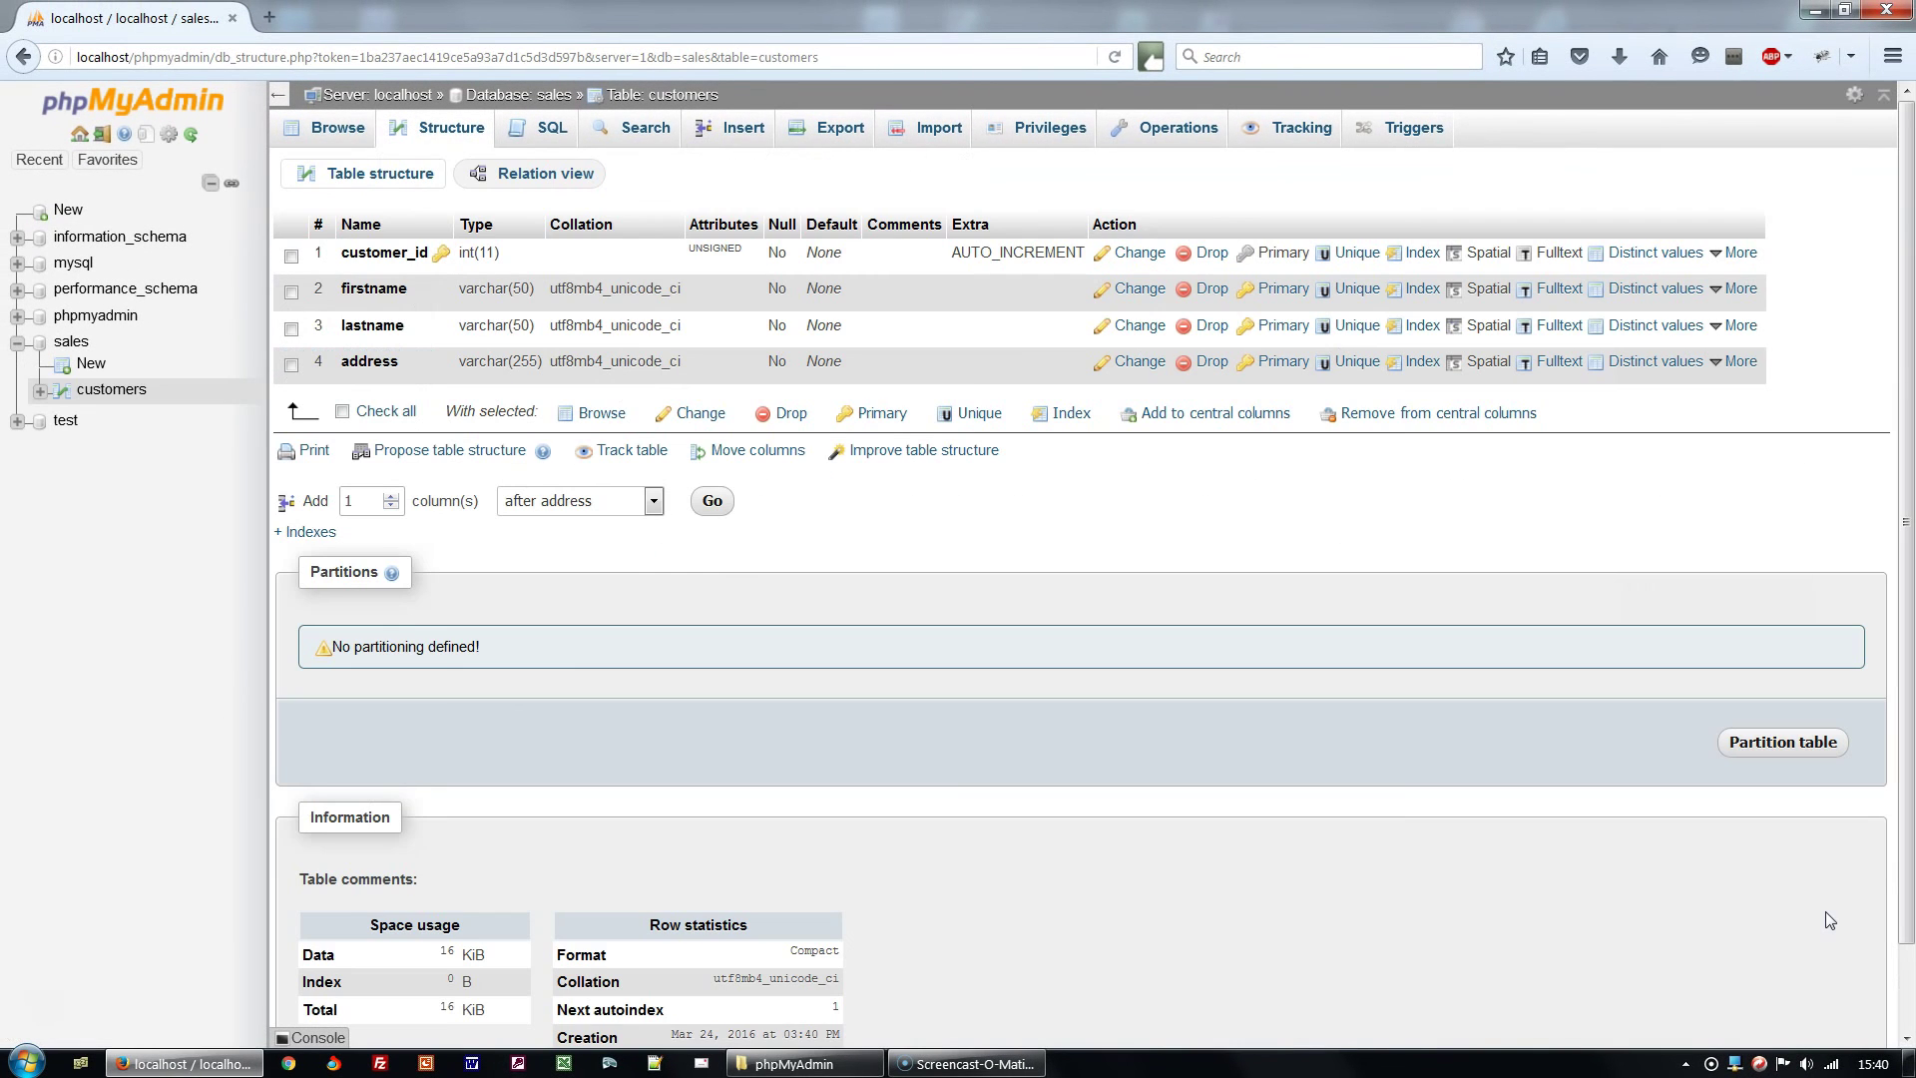